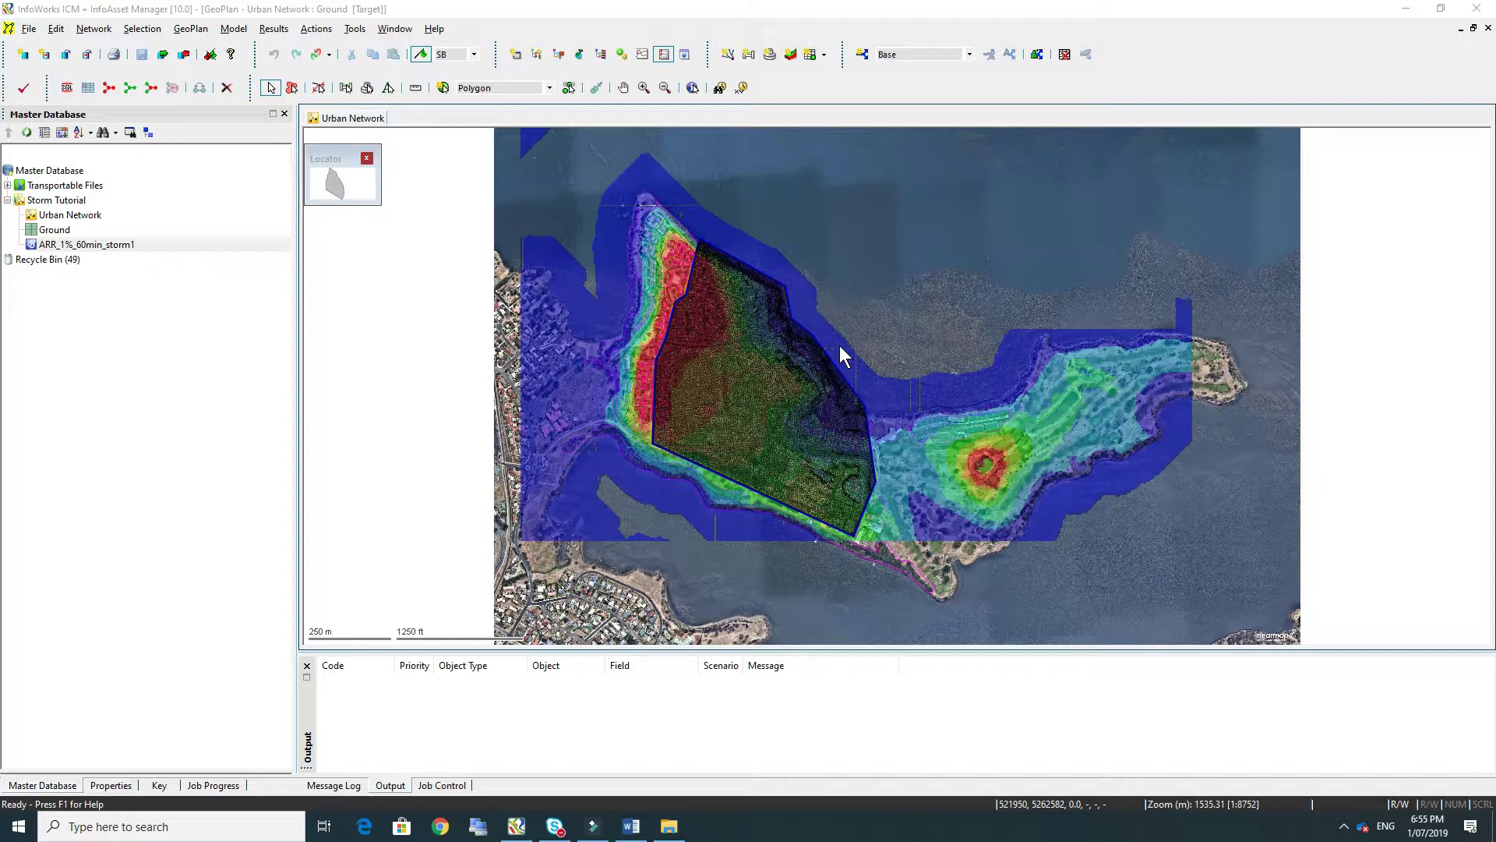
Add a new run under Storm Tutorial titled ARR_1%_60min_Storm1_2D_Only, capitalising the S in Storm1.
right_click(69, 201)
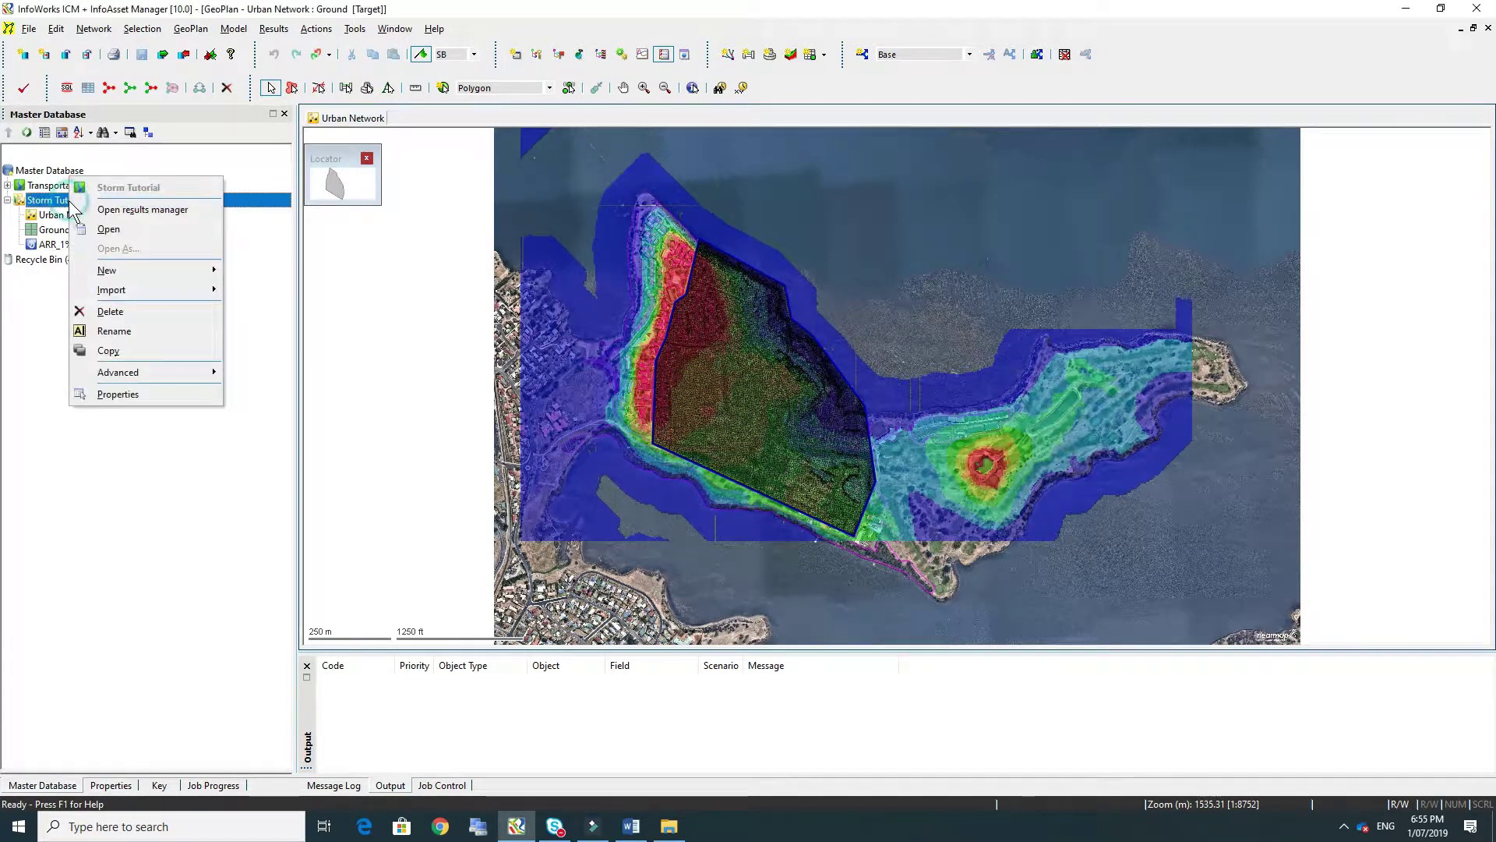
mouse_move(129, 268)
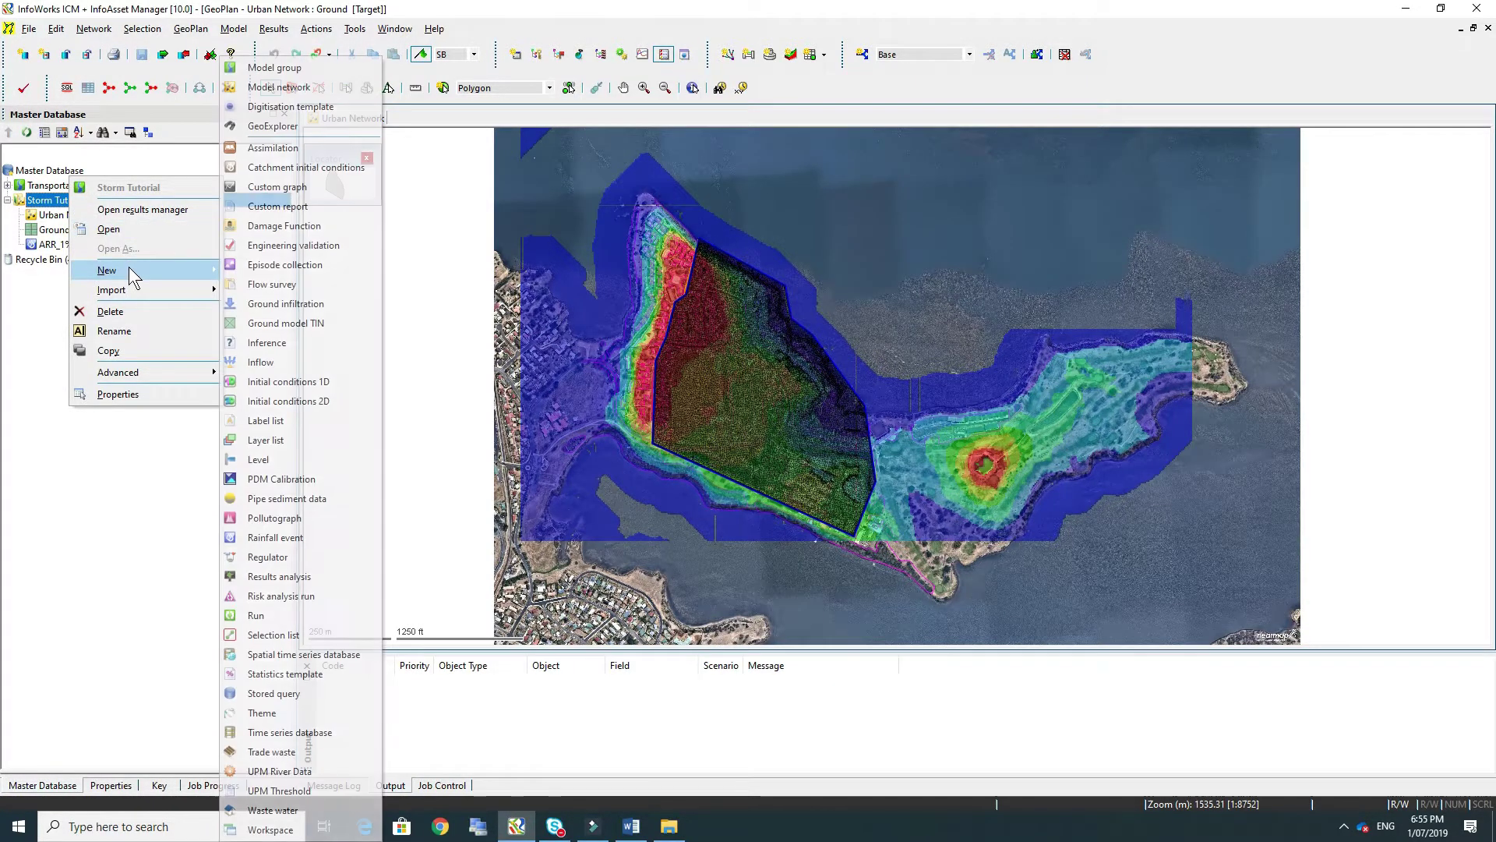
left_click(293, 617)
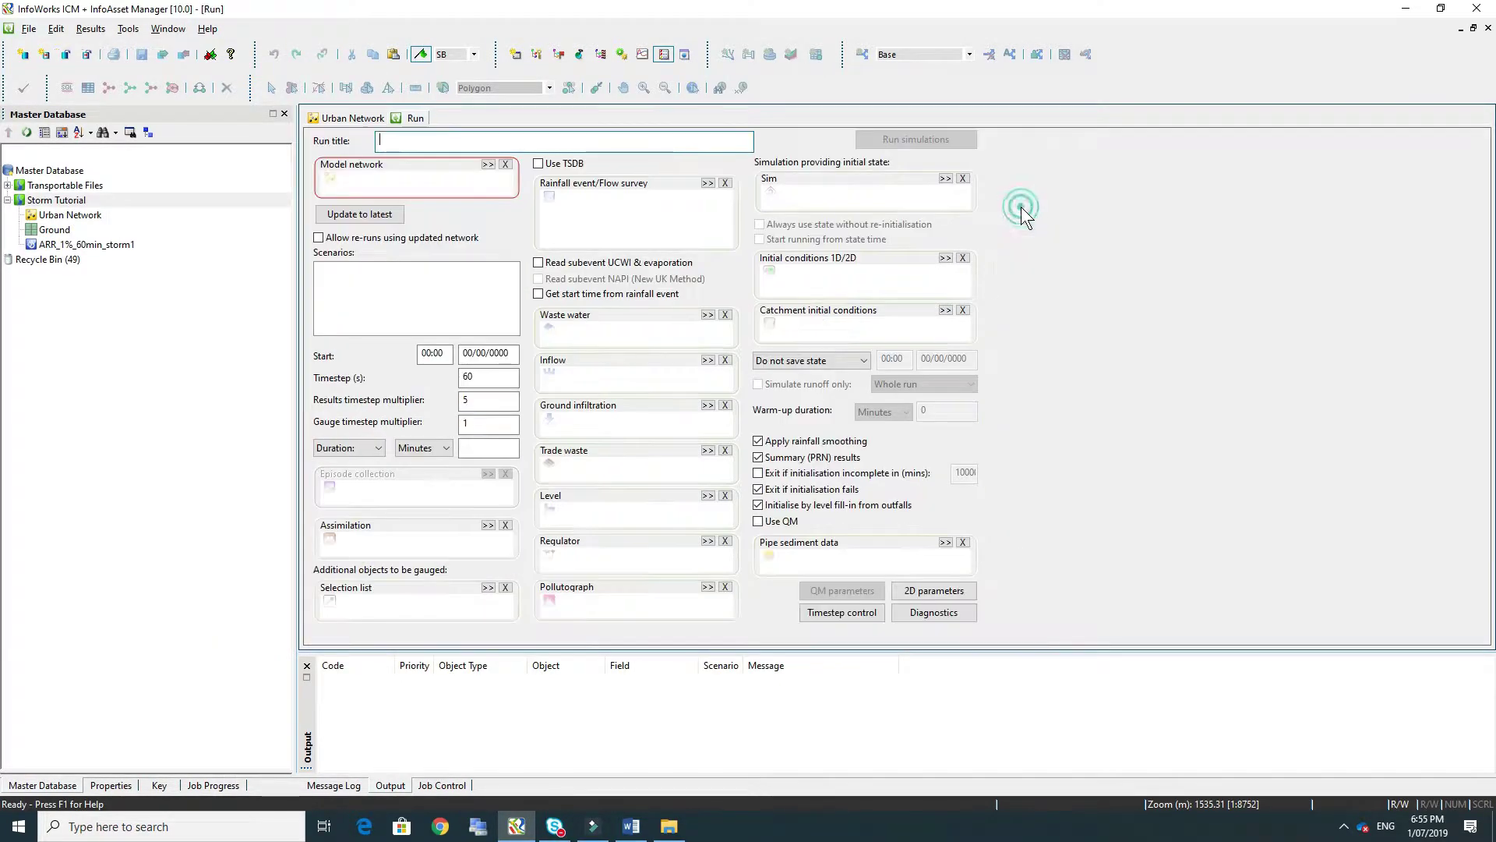
left_click(451, 141)
type("ARR_1%_60min_storm1_2D_Only")
left_click(451, 141)
key("BackSpace")
type("S")
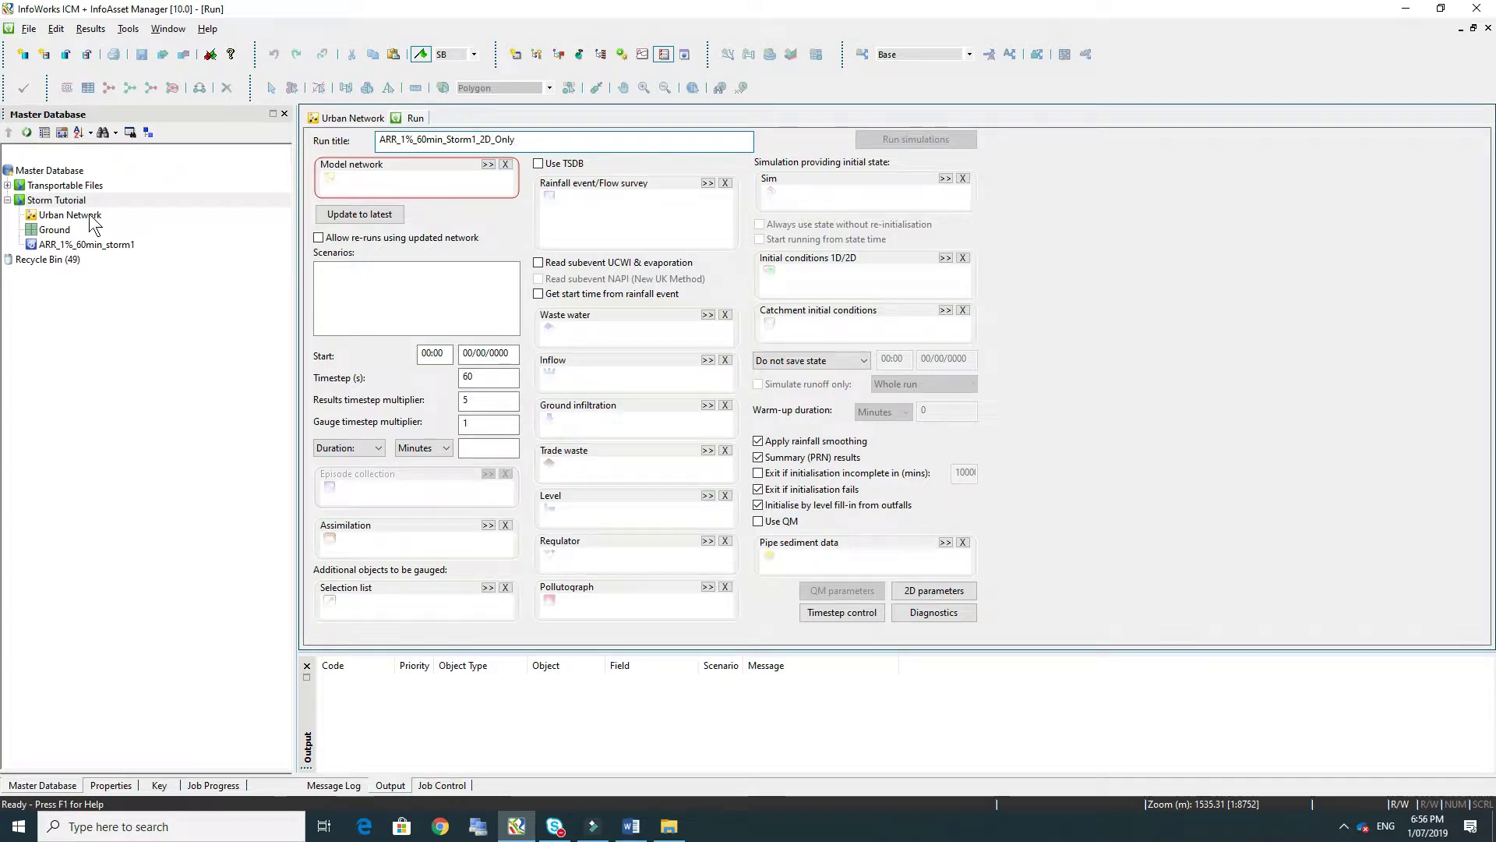
Assign Urban Network and the ARR_1%_60min_storm1 rainfall event to the run, confirming network version 3.
left_click(131, 216)
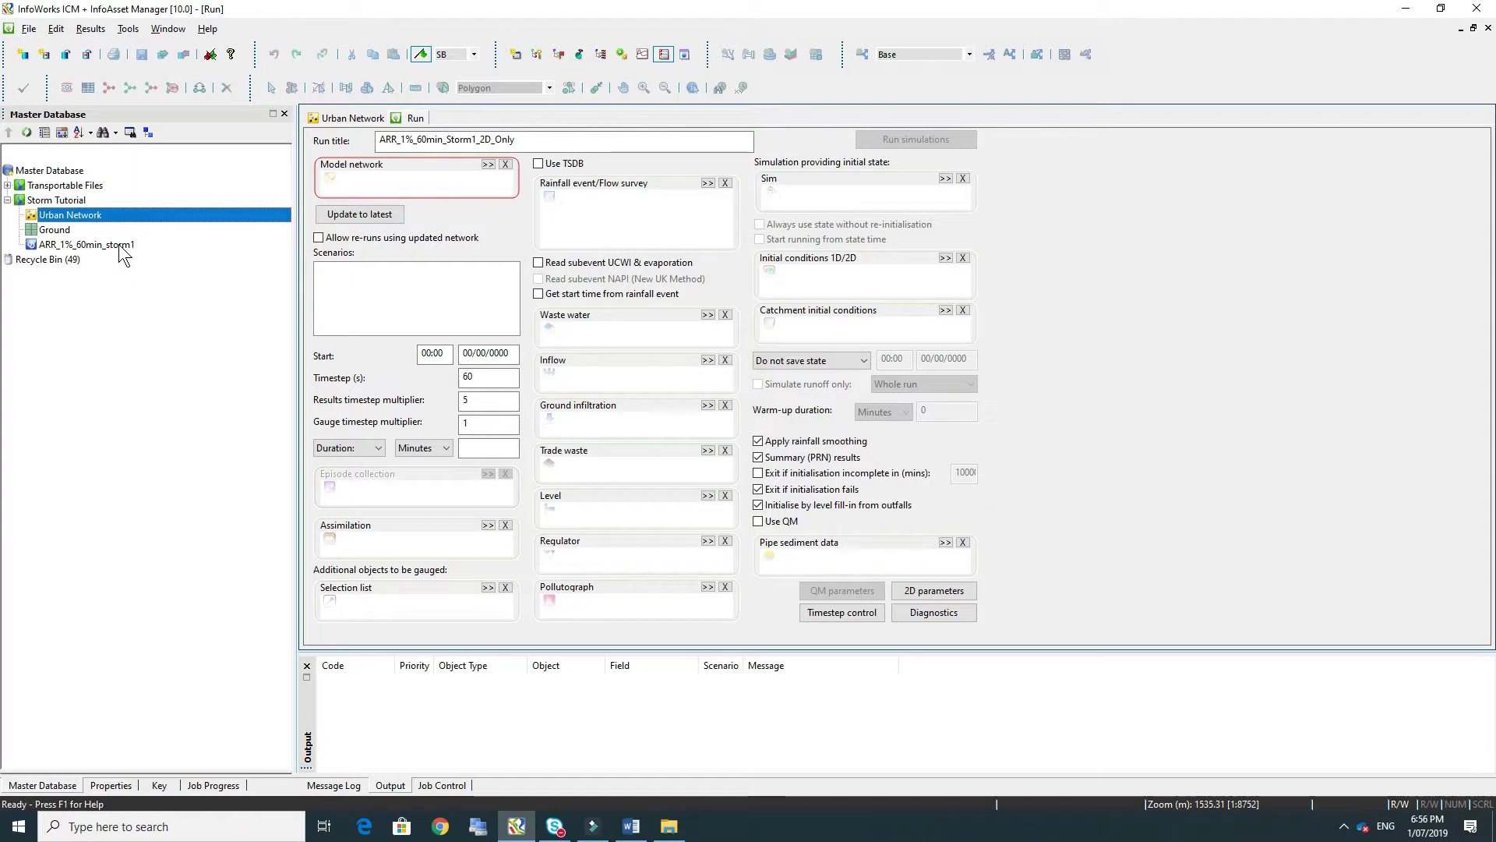
left_click(119, 244, "ctrl")
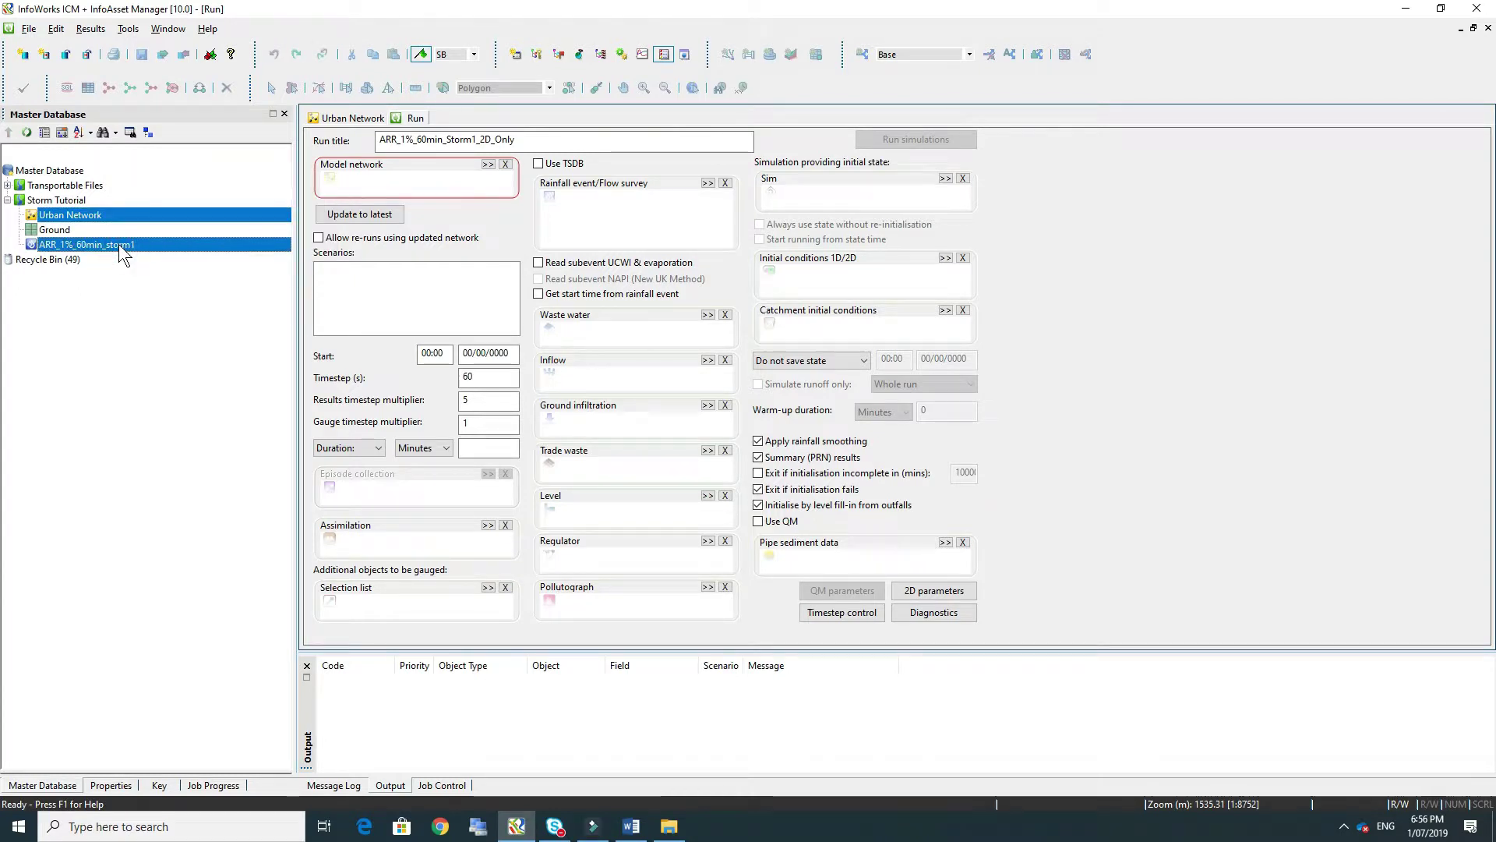
left_click_drag(88, 212, 332, 147)
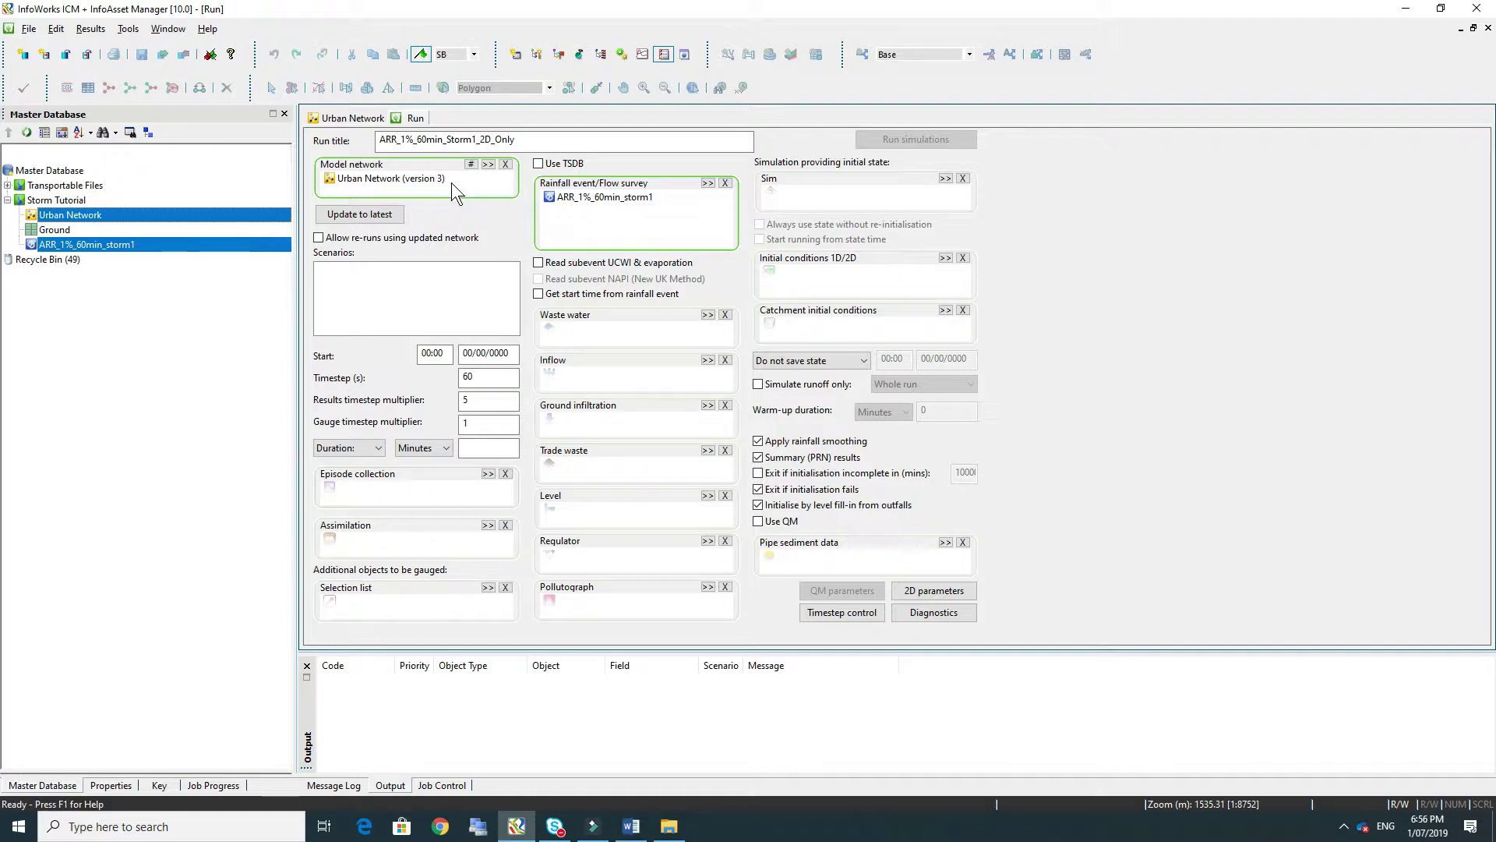
left_click(470, 164)
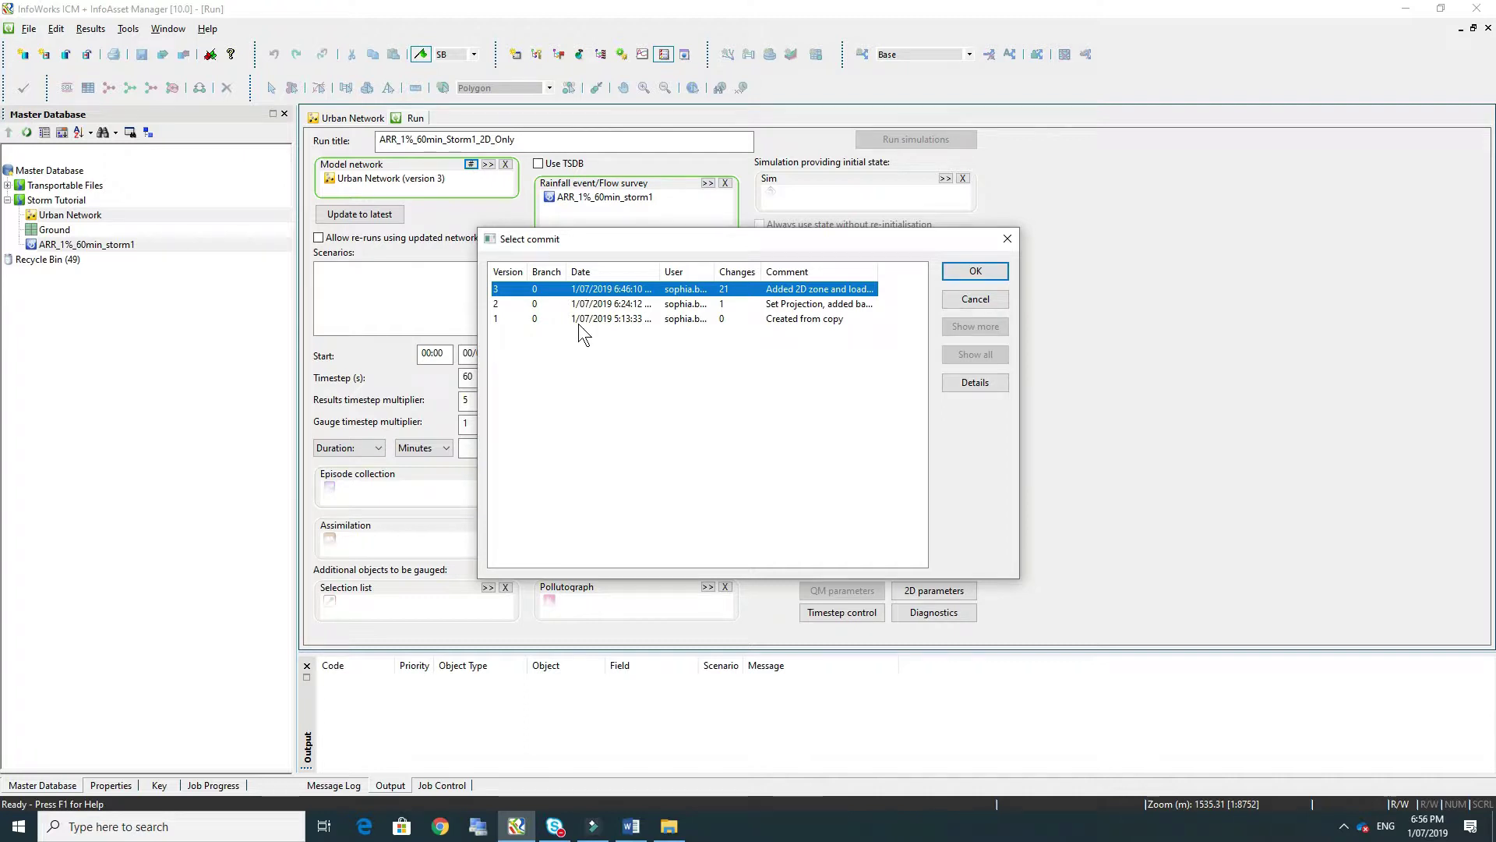
left_click(976, 300)
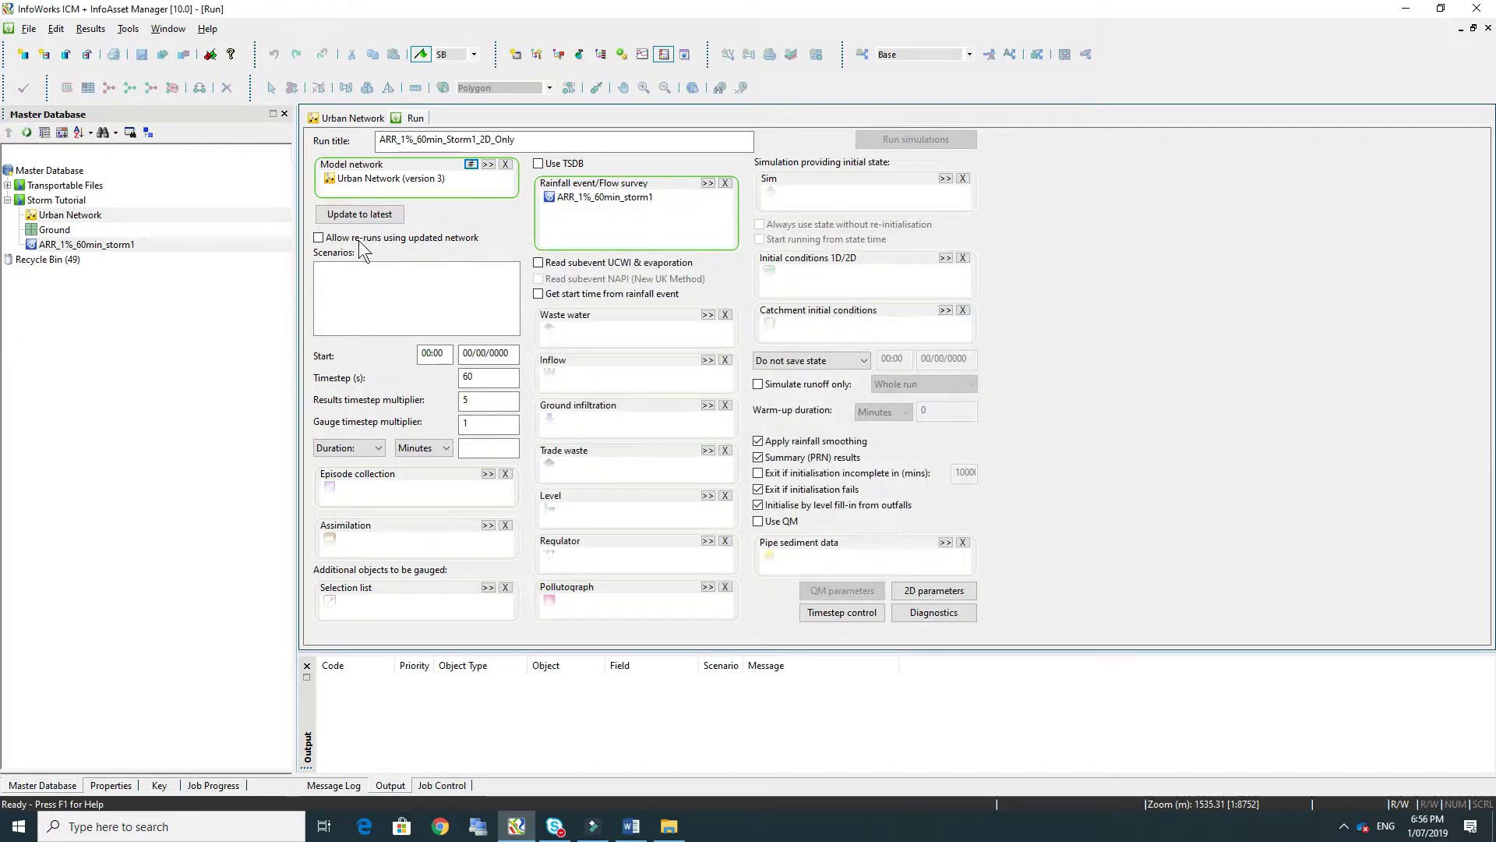
Allow re-runs, and set timestep 5 s, results timestep multiplier 12 and duration 90 minutes.
left_click(319, 238)
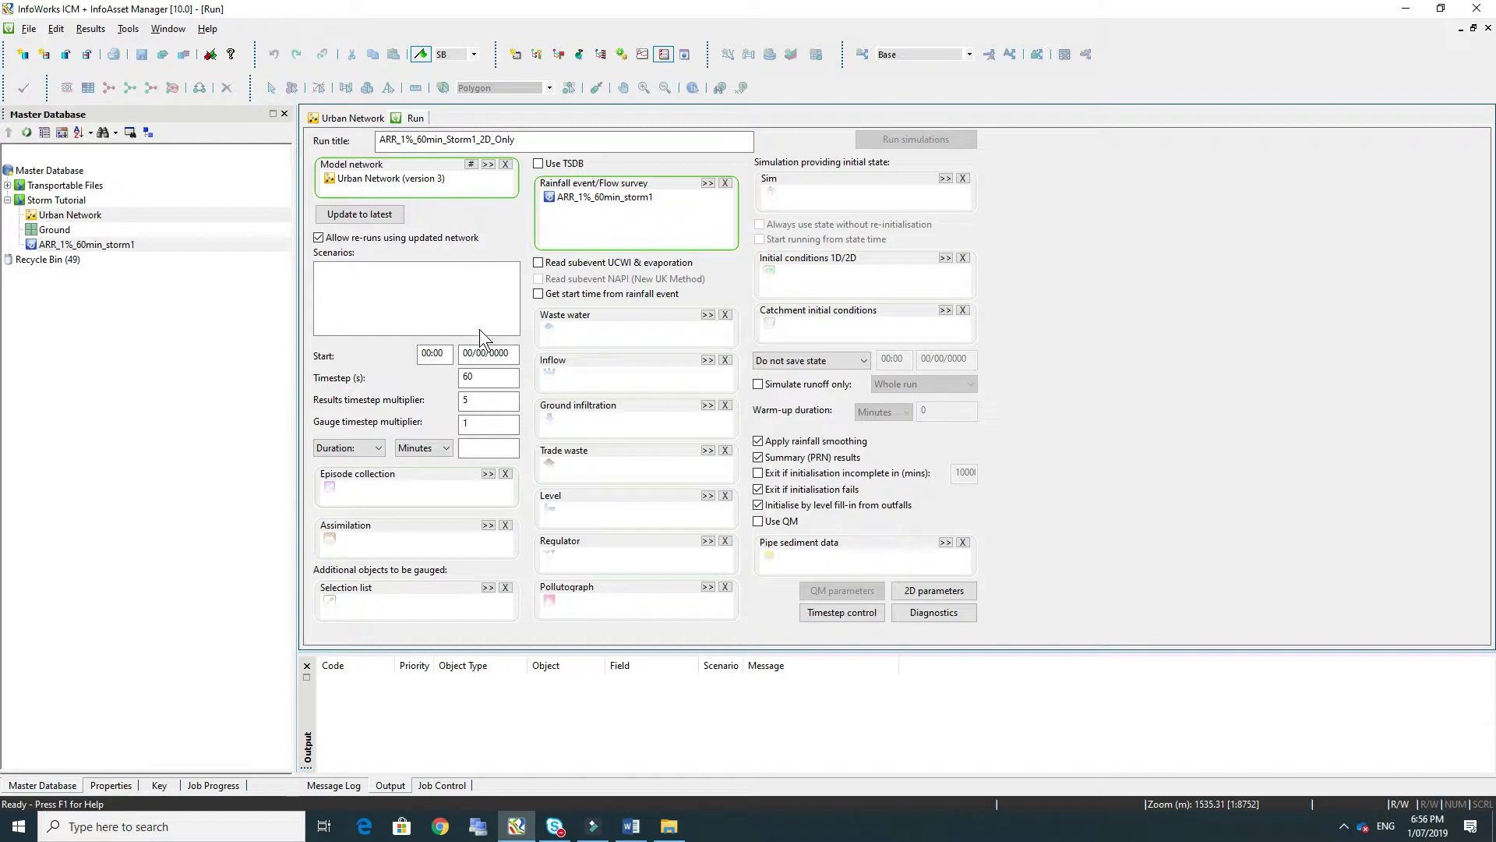
double_click(475, 377)
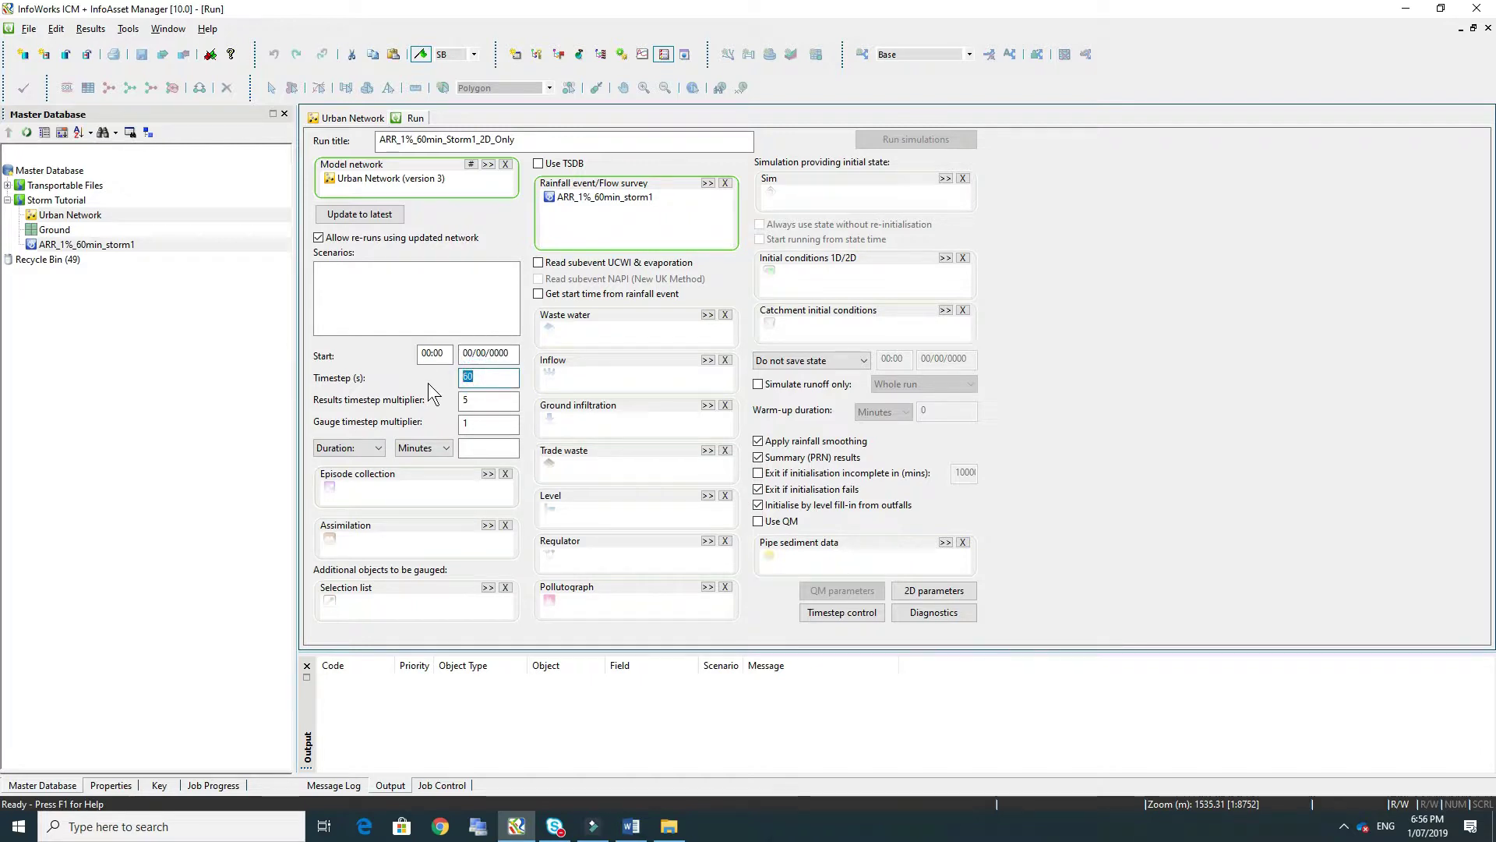
type("5")
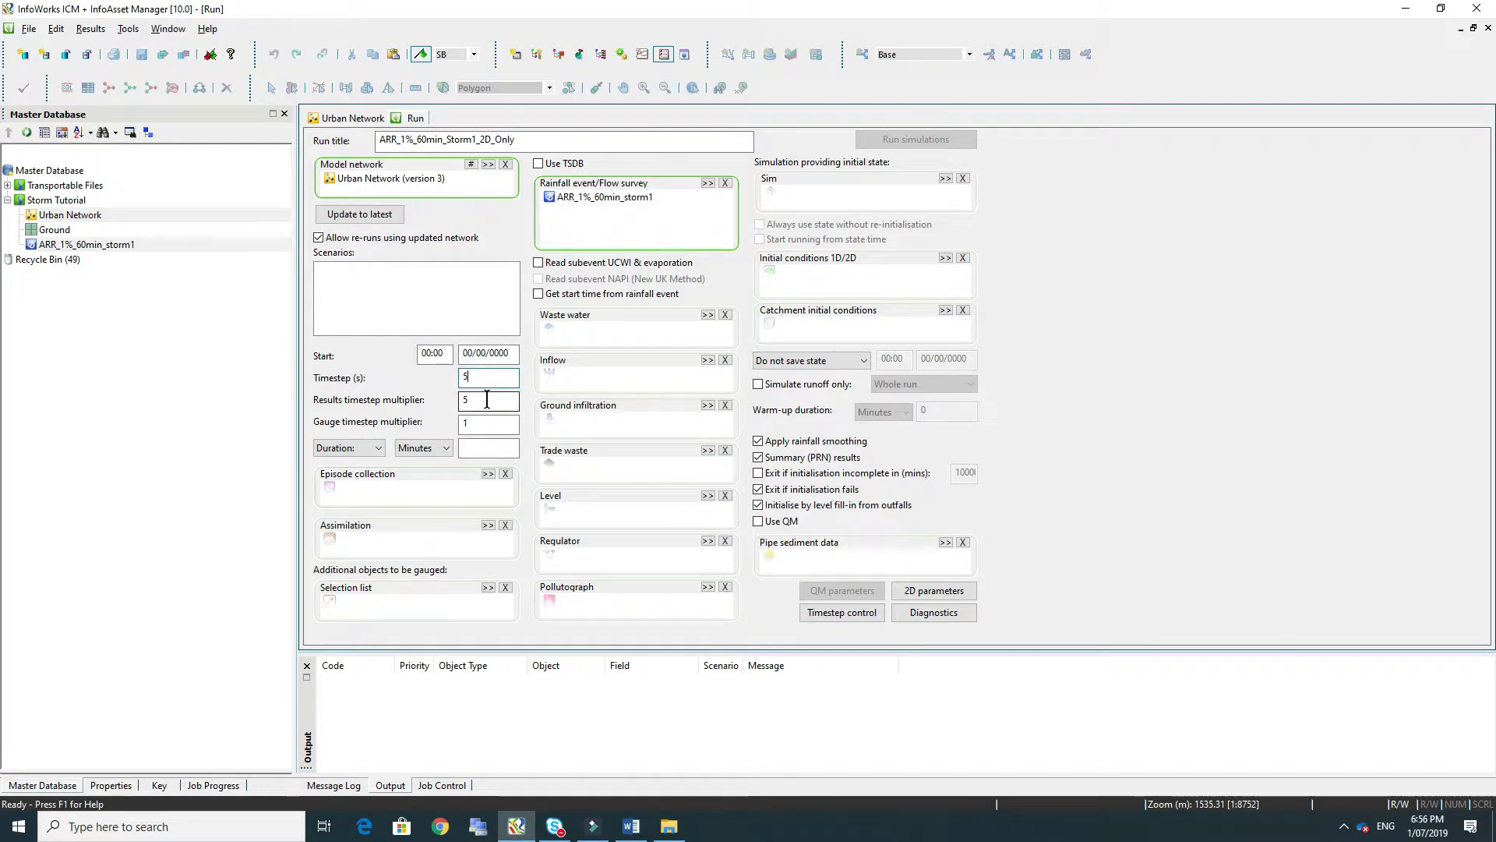
double_click(486, 399)
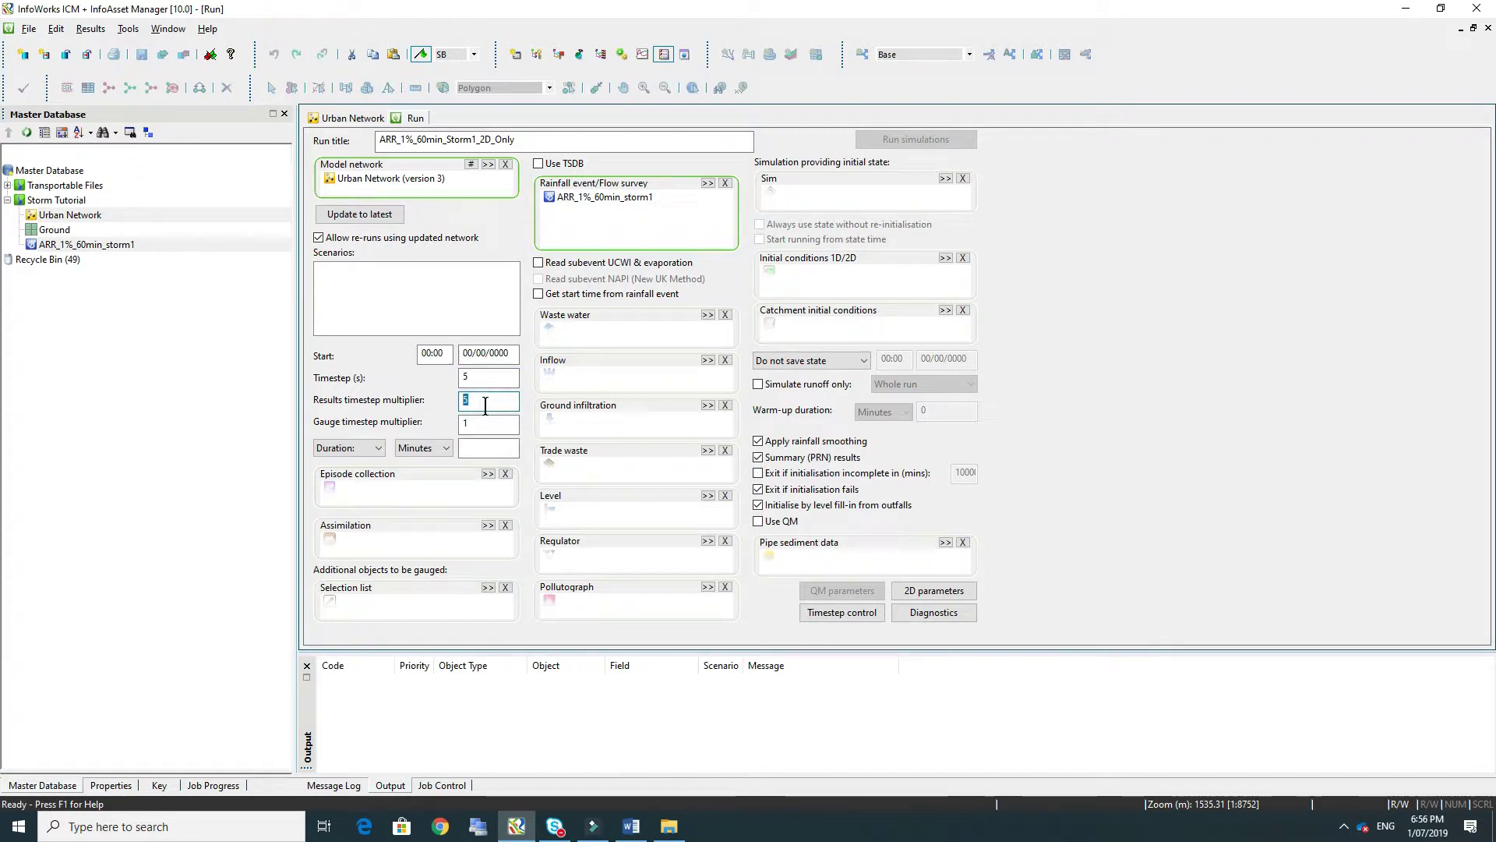
type("12")
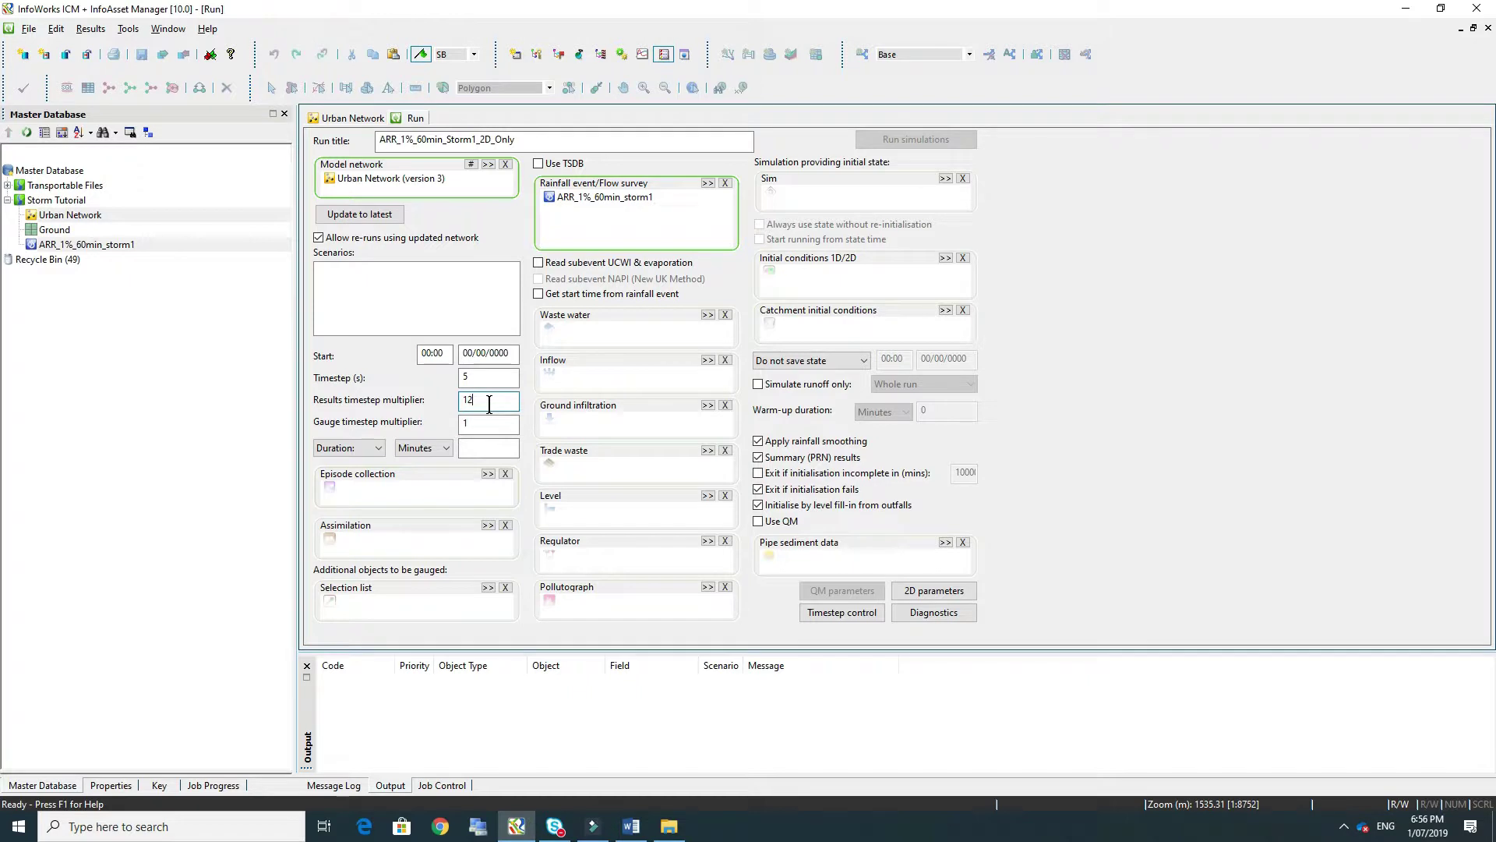
left_click(488, 448)
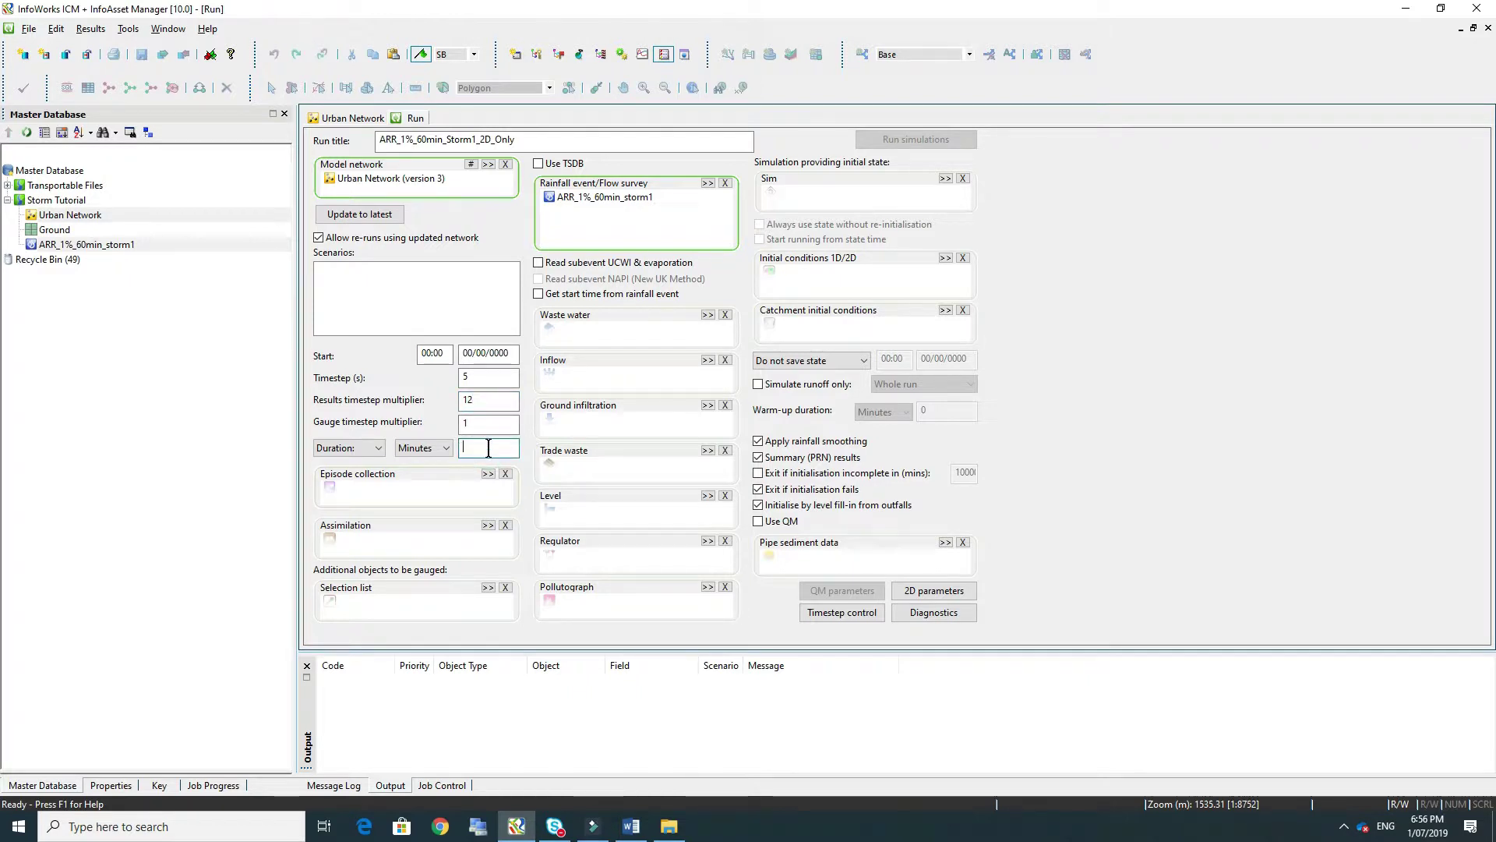
type("90")
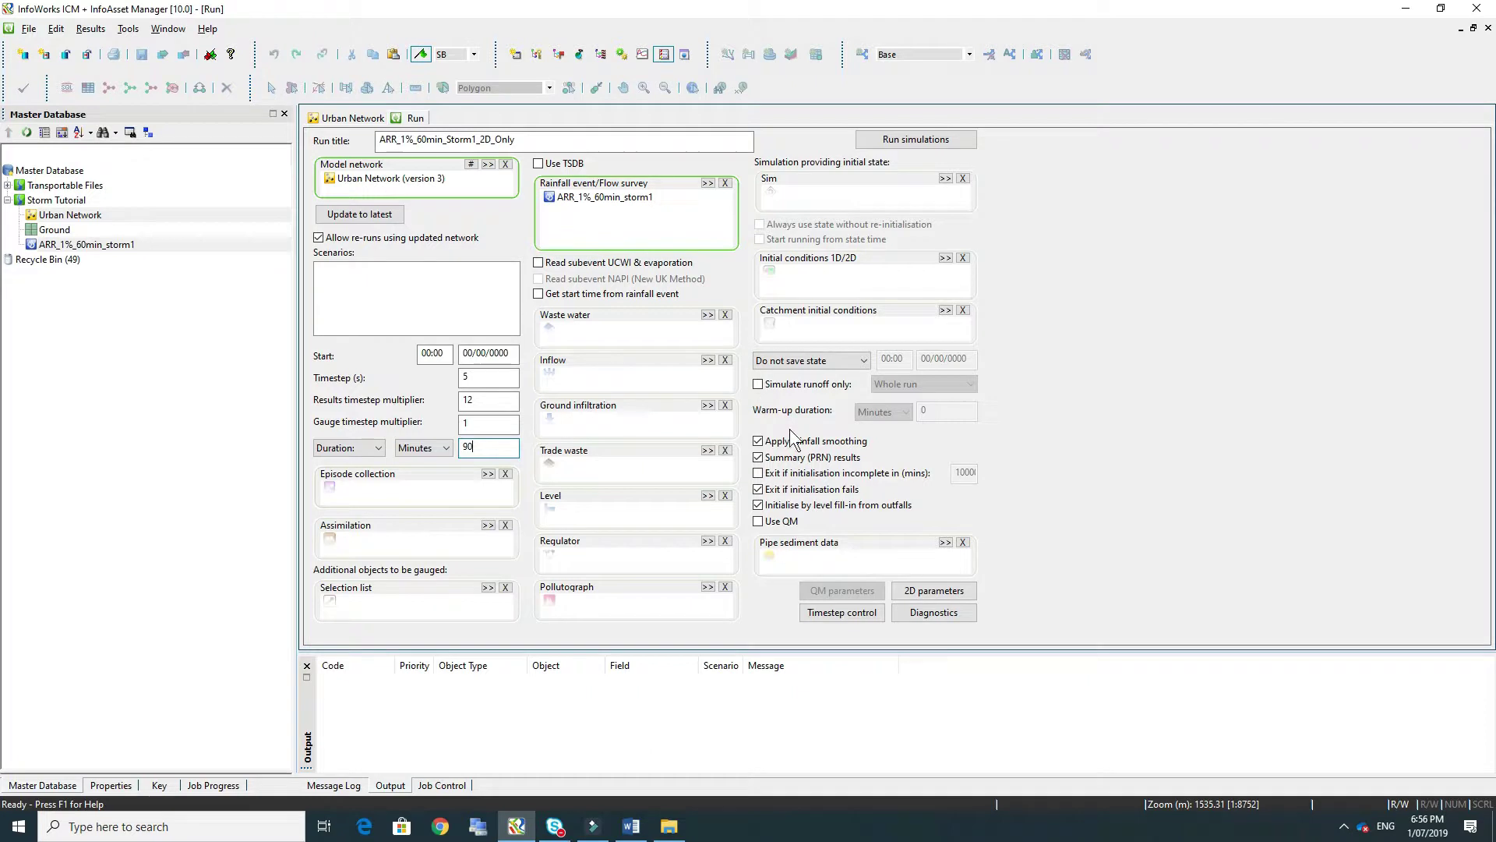
Set the 2D parameters' GPU option to 'If suitable card is available' and confirm.
left_click(927, 591)
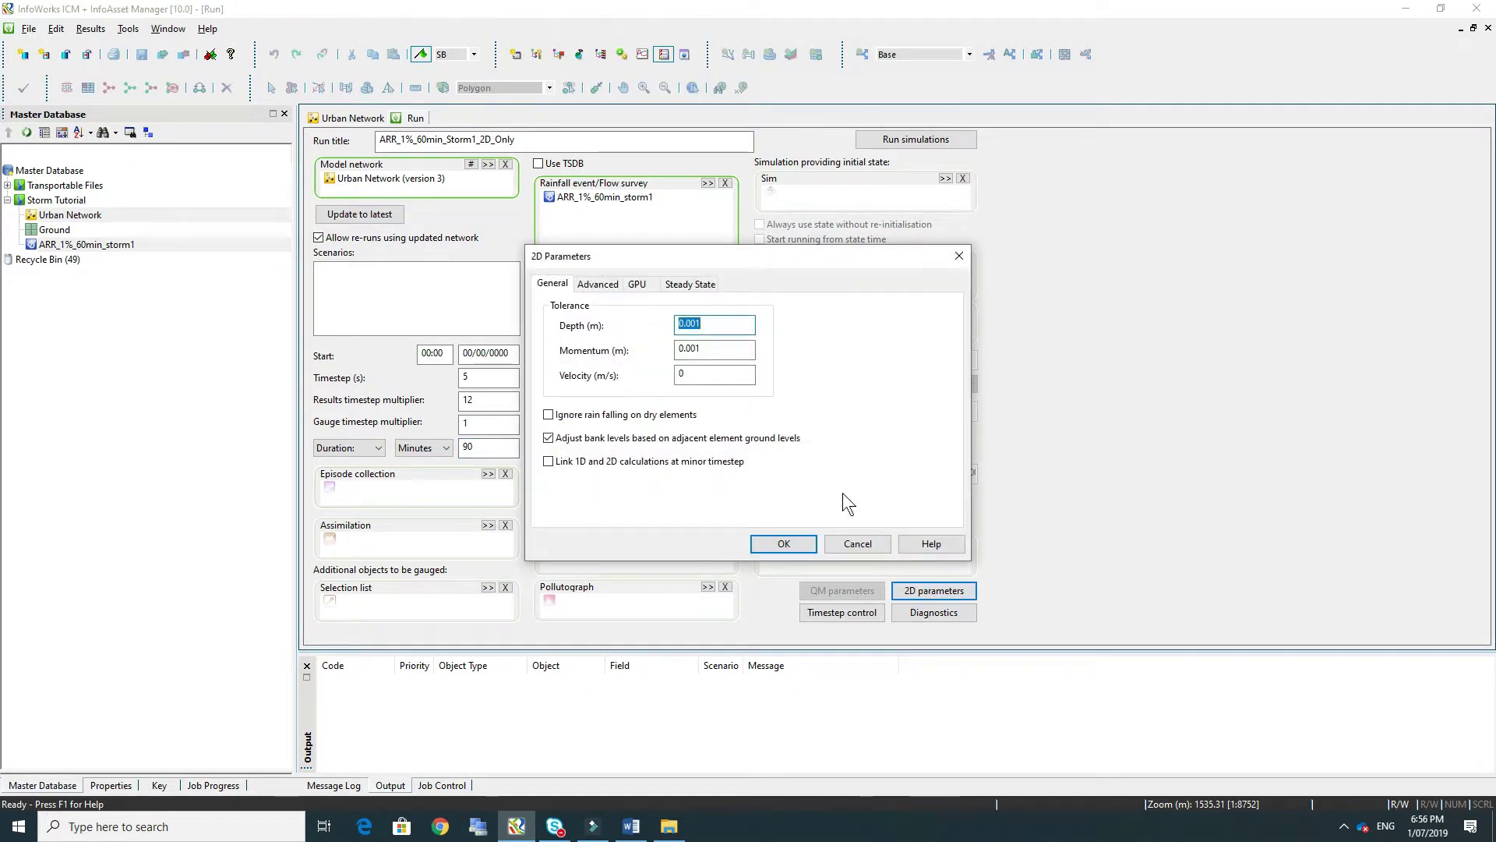
left_click(637, 285)
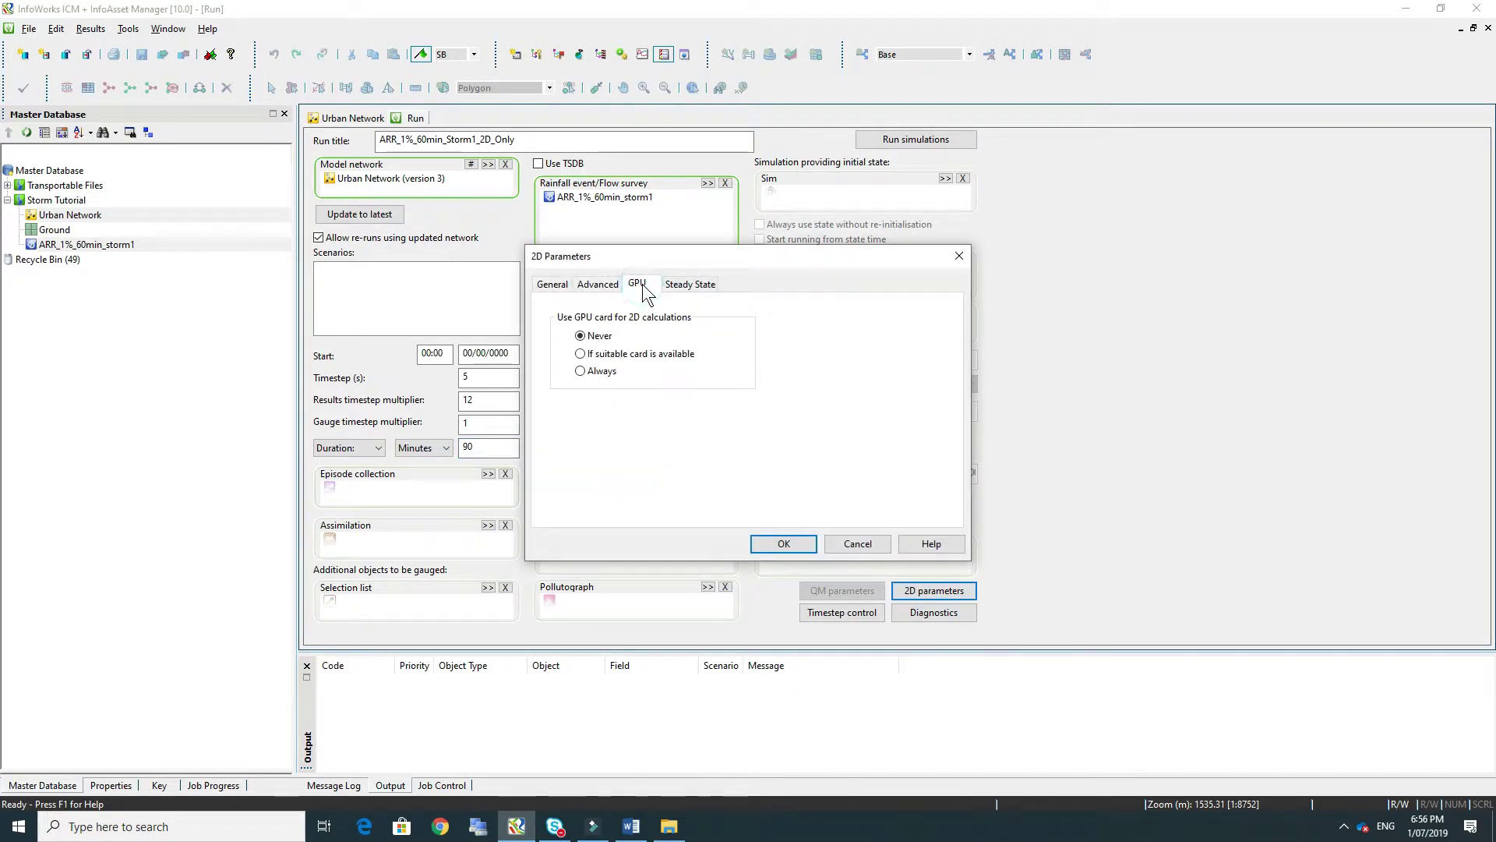
left_click(622, 353)
left_click(783, 544)
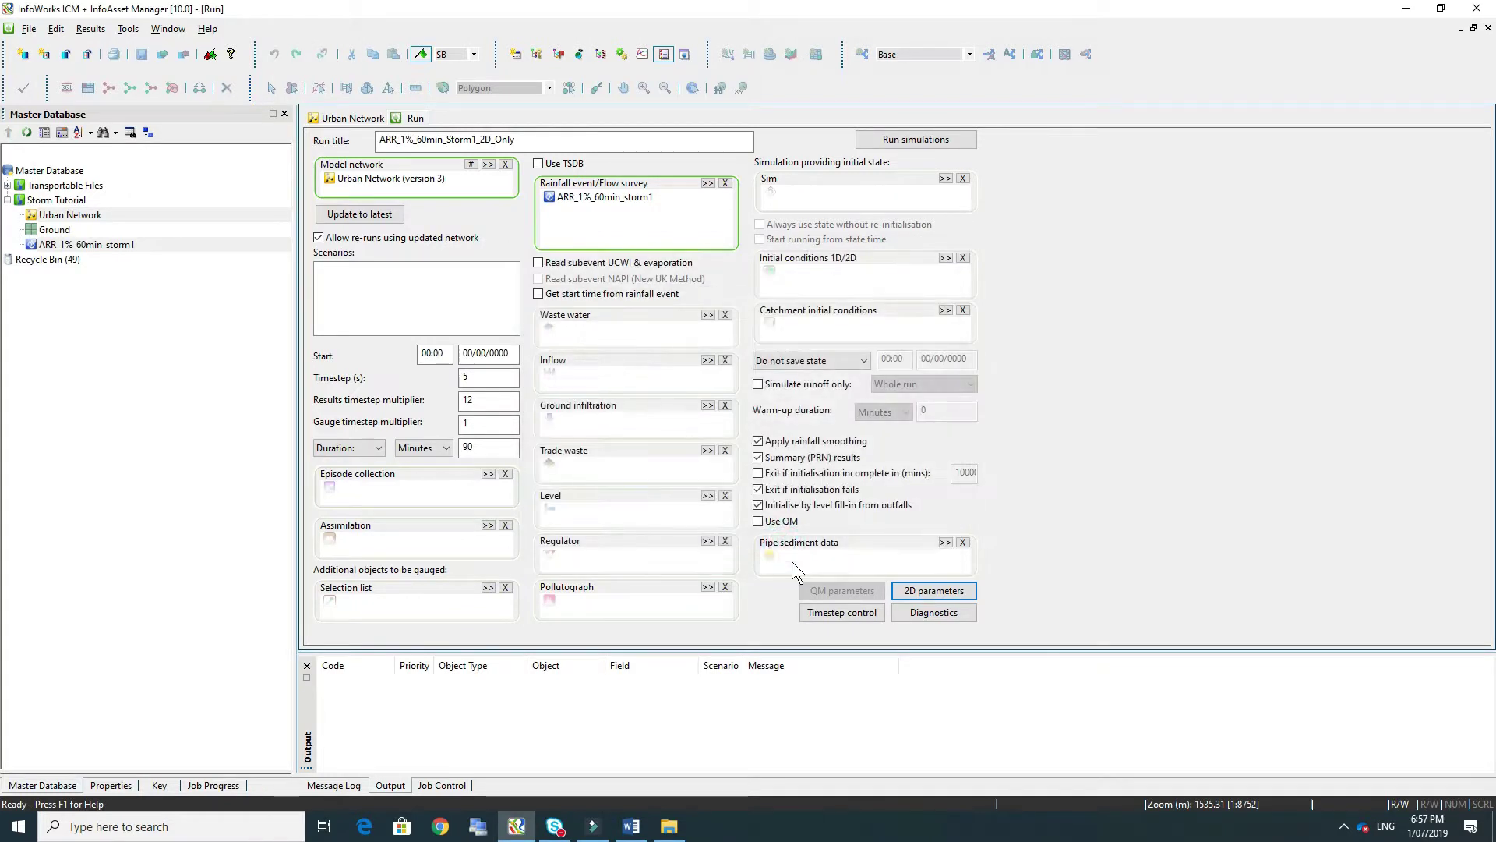
Schedule the run's simulation to start now on this computer.
left_click(900, 144)
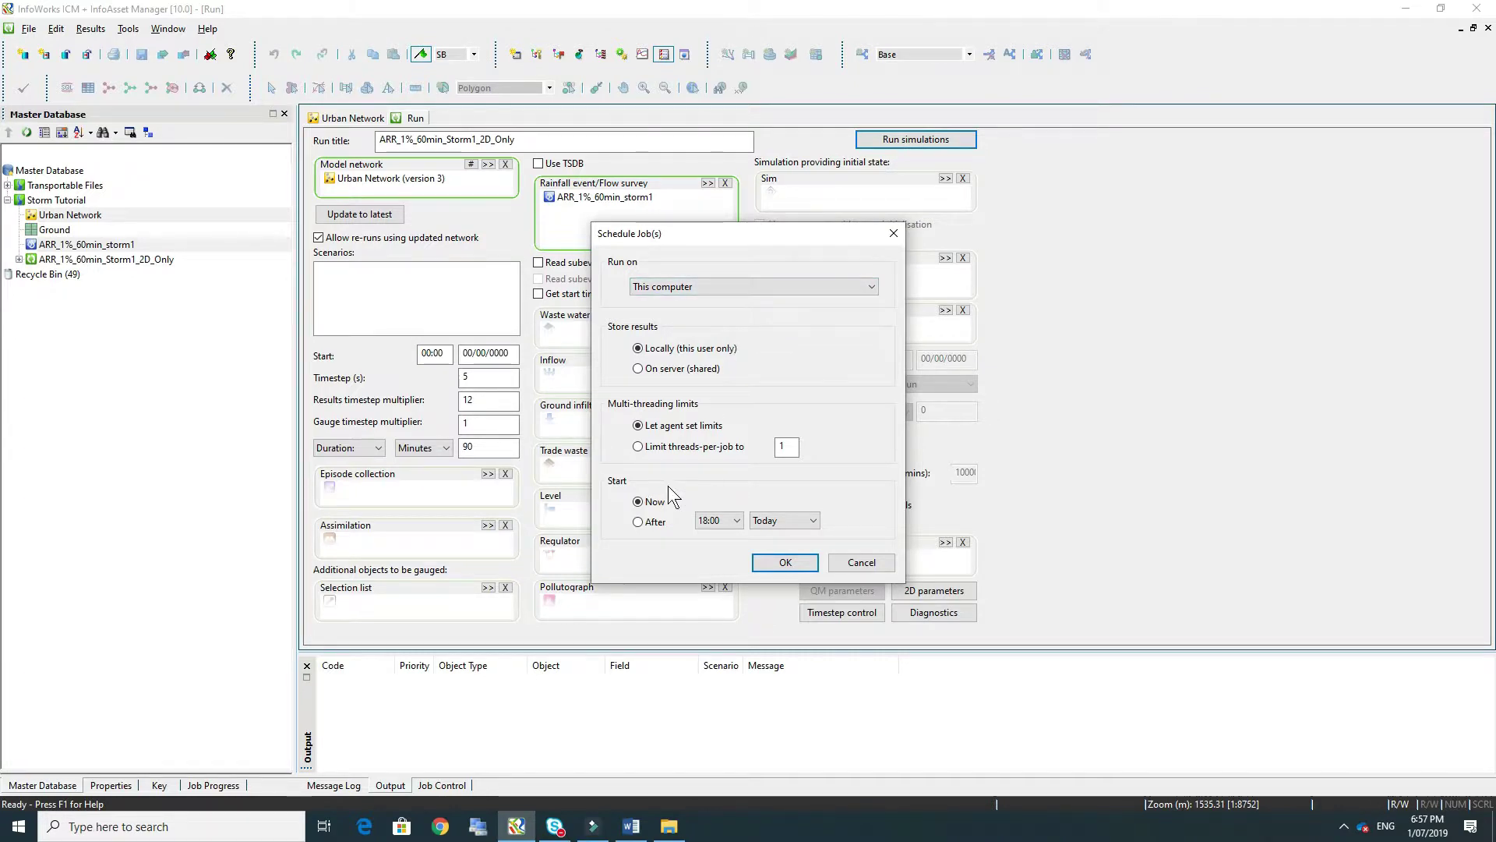
left_click(786, 563)
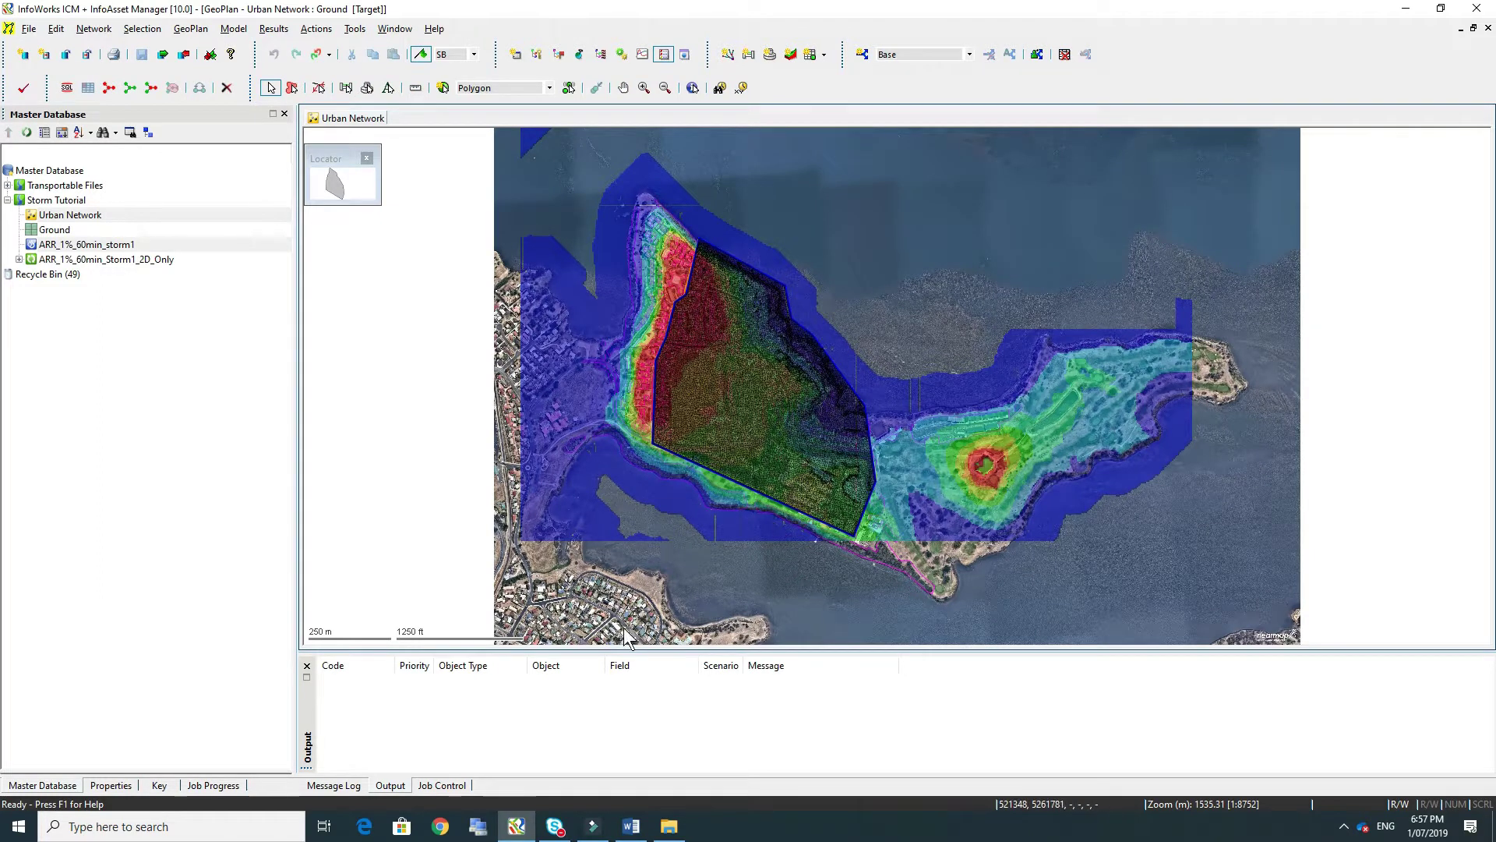
Watch the job's progress in Job Control, checking inundated area and minimum 2D timestep until it ends.
left_click(461, 787)
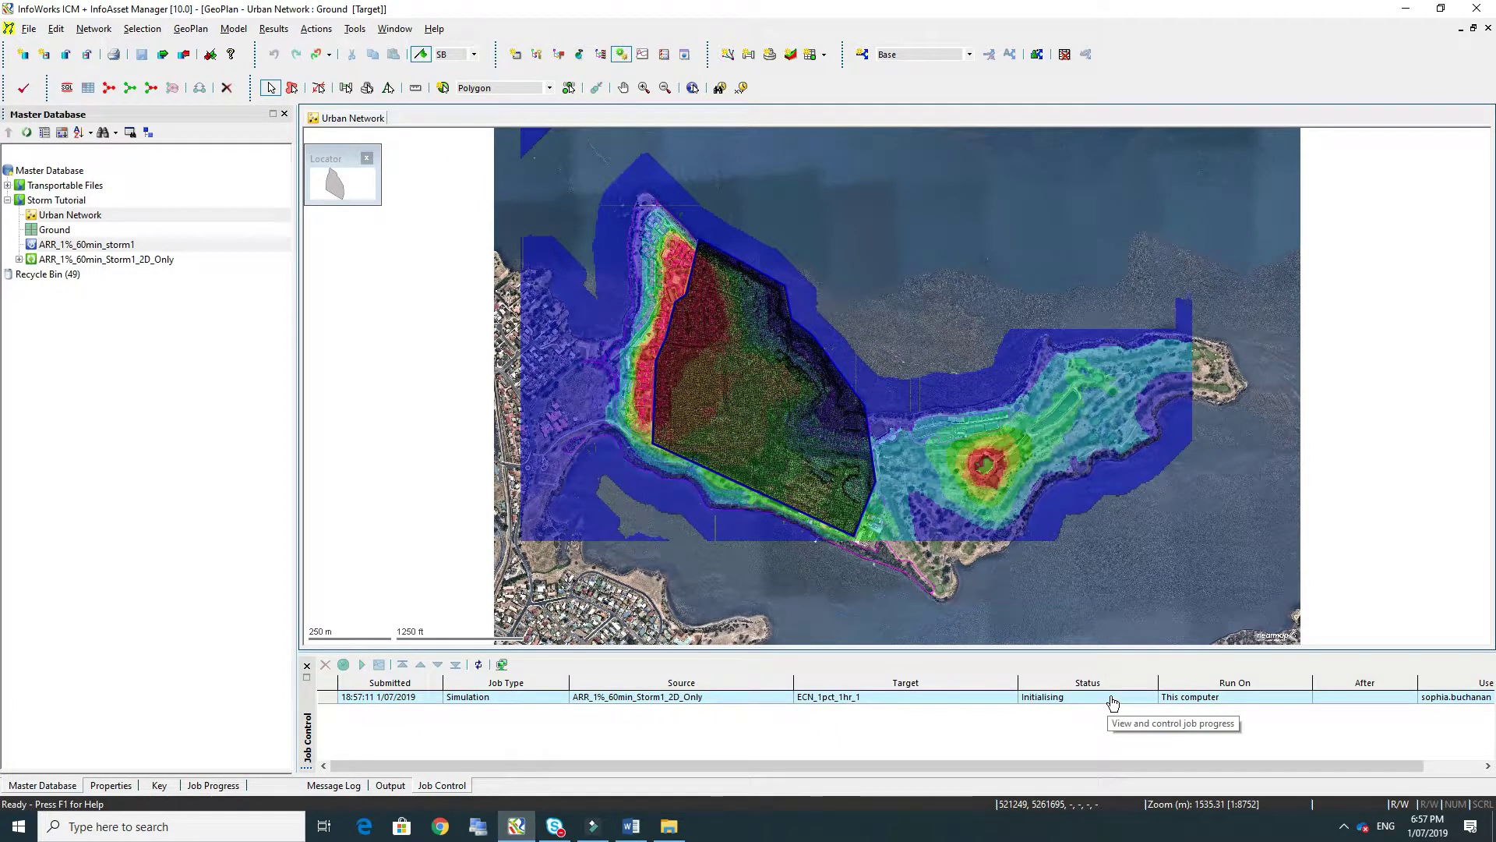
left_click(329, 699)
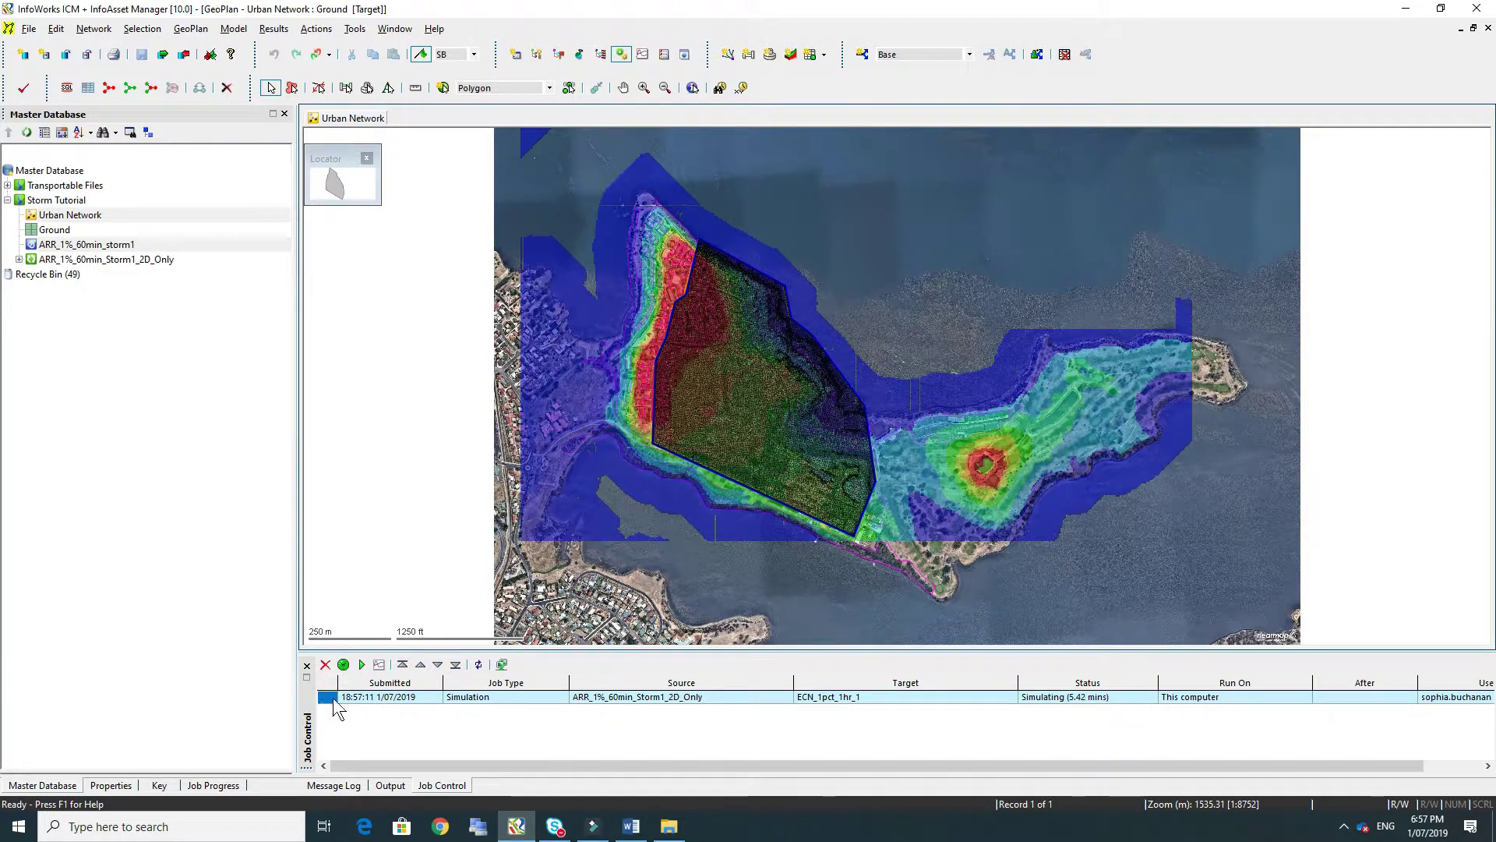
left_click(380, 665)
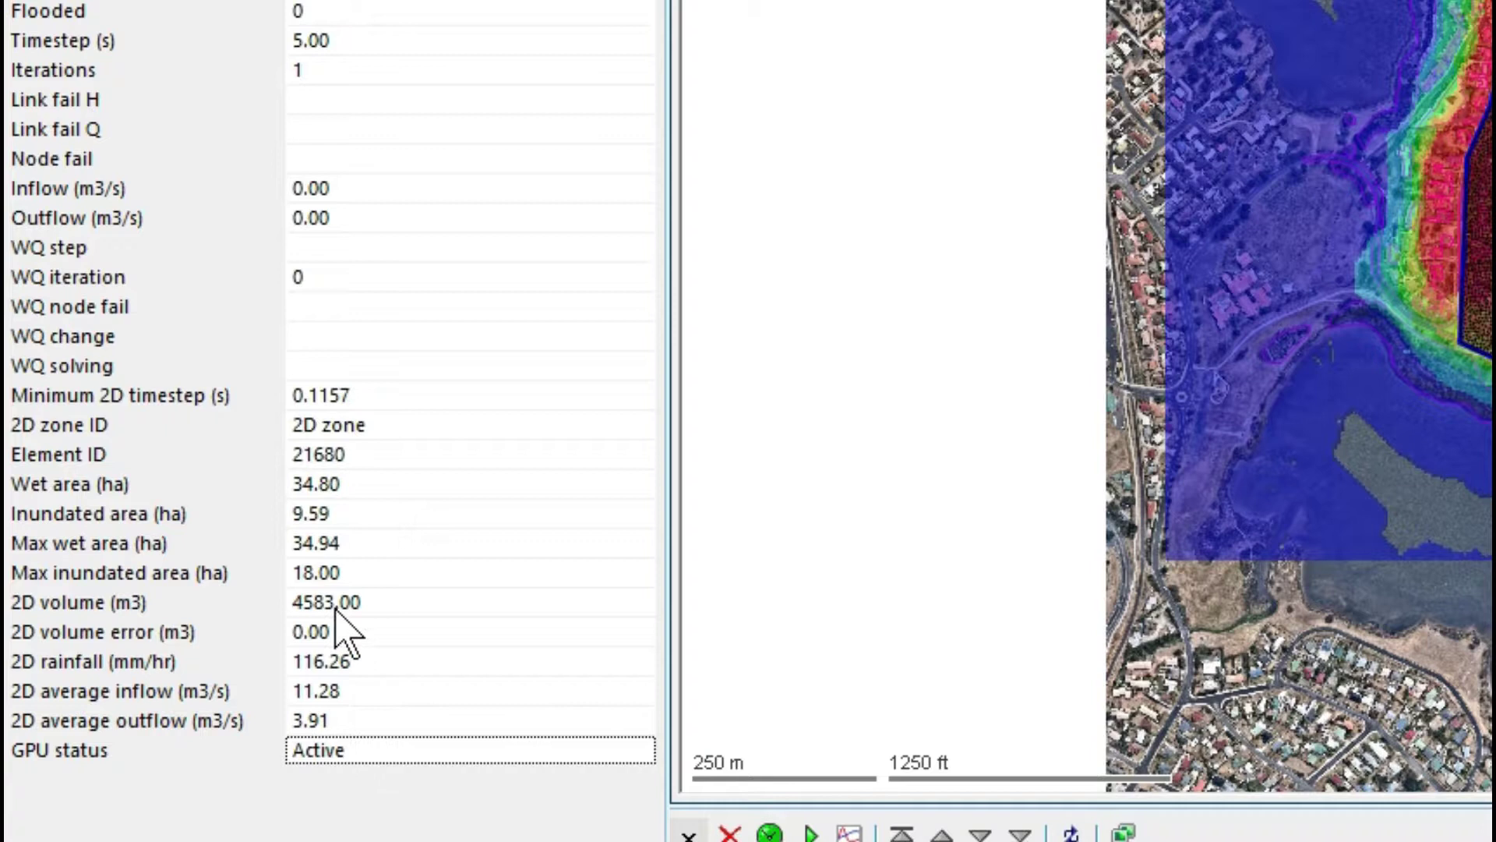
left_click(359, 514)
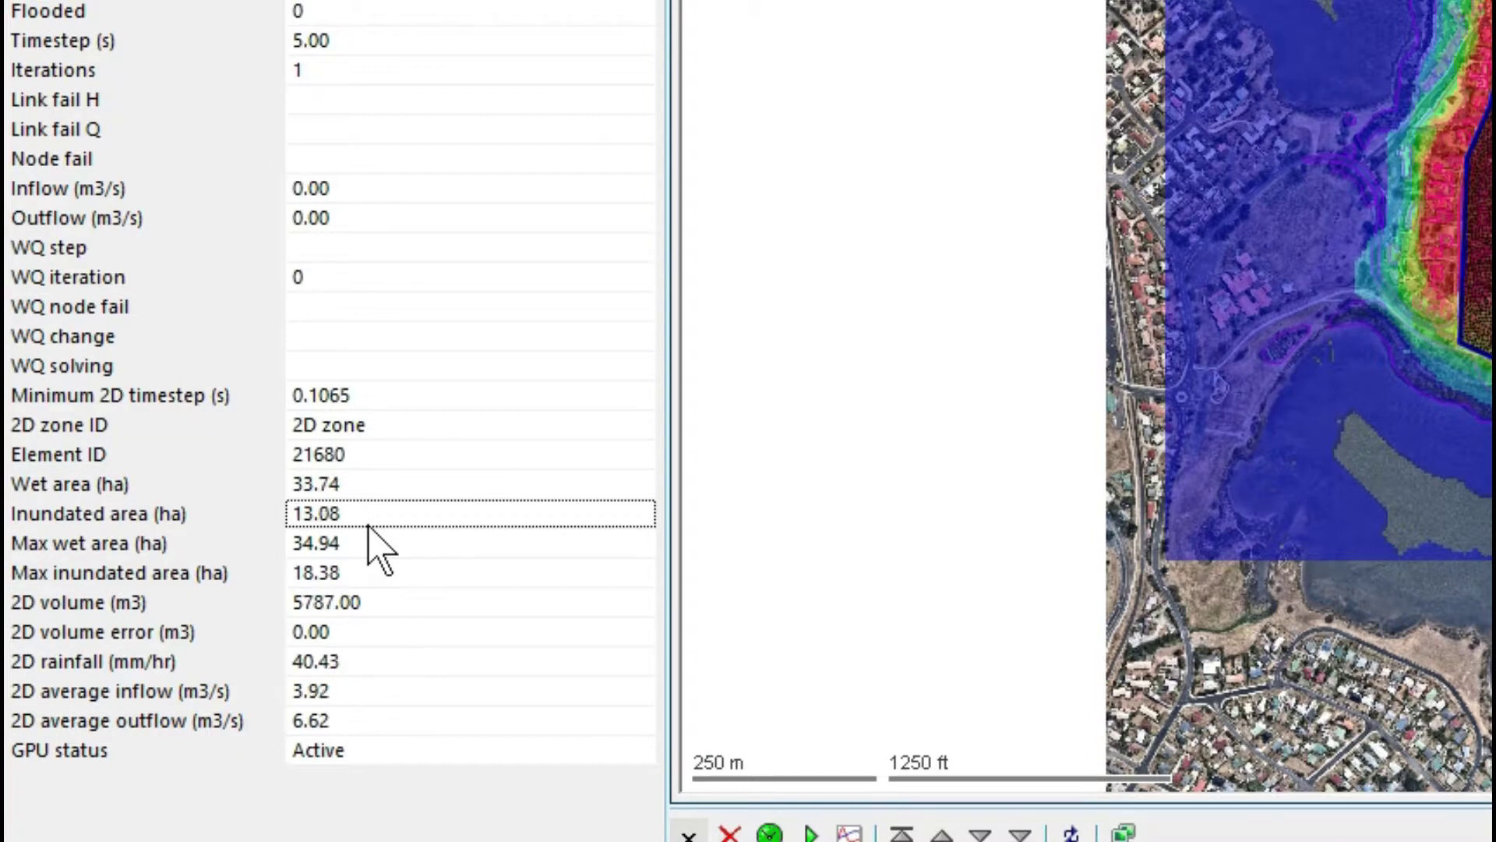
left_click(378, 399)
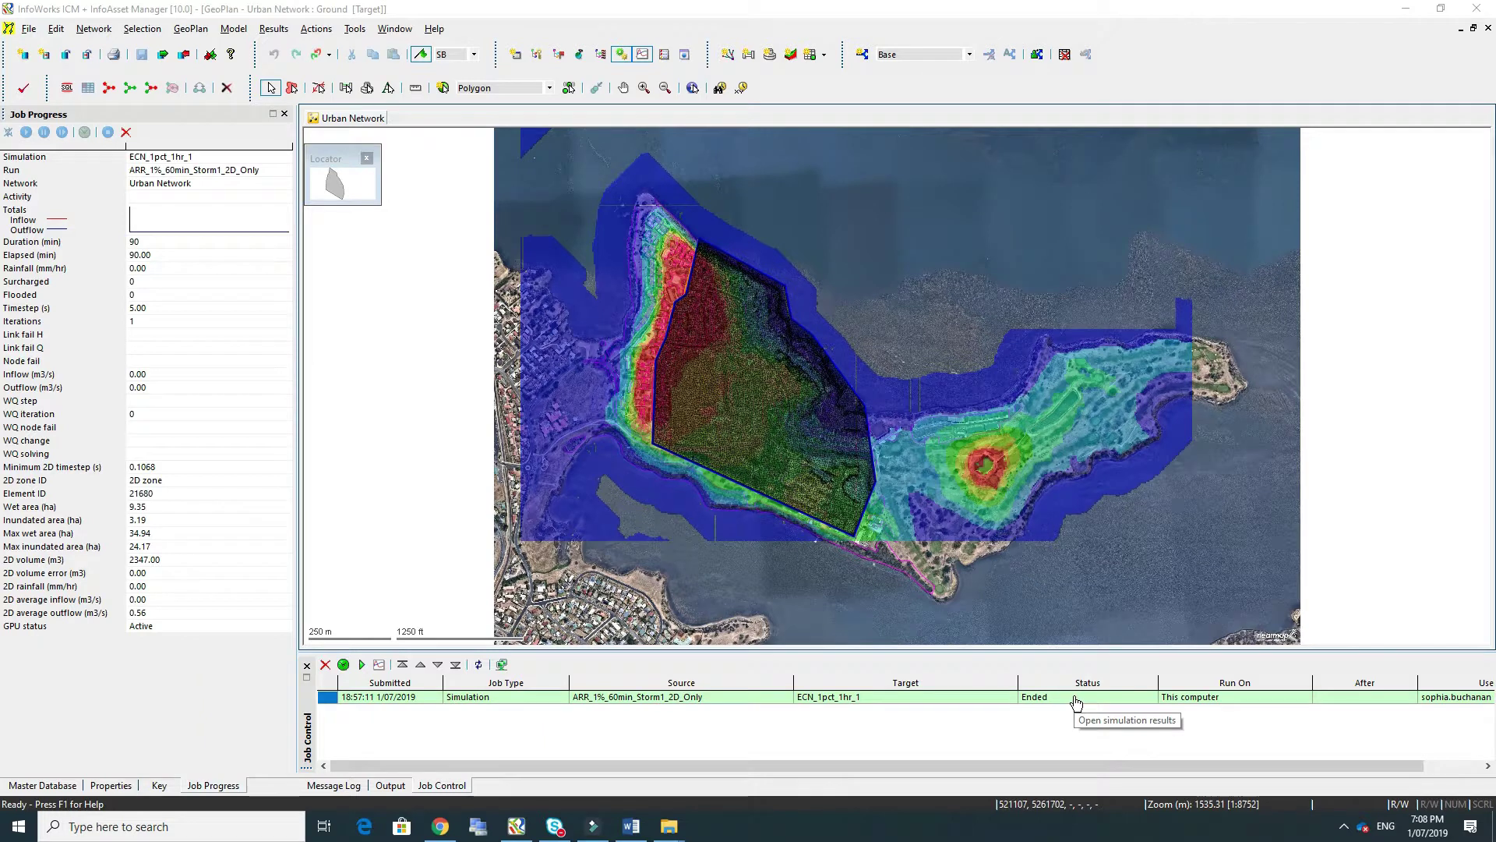
Expand ARR_1%_60min_Storm1_2D_Only in the Master Database tree and select its ECN_1pct_1hr_1 result.
left_click(32, 787)
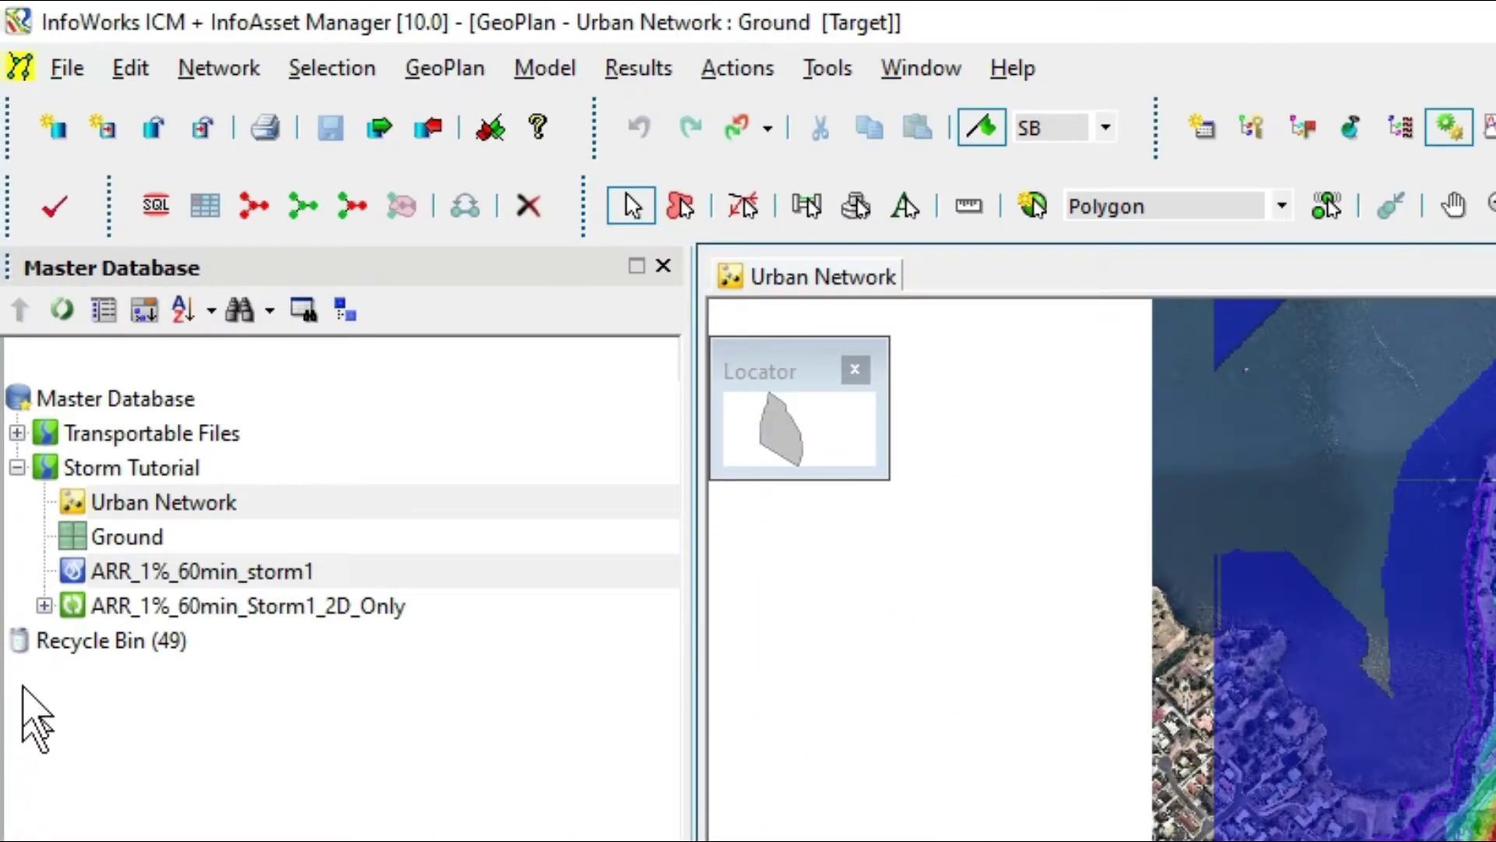
left_click(45, 606)
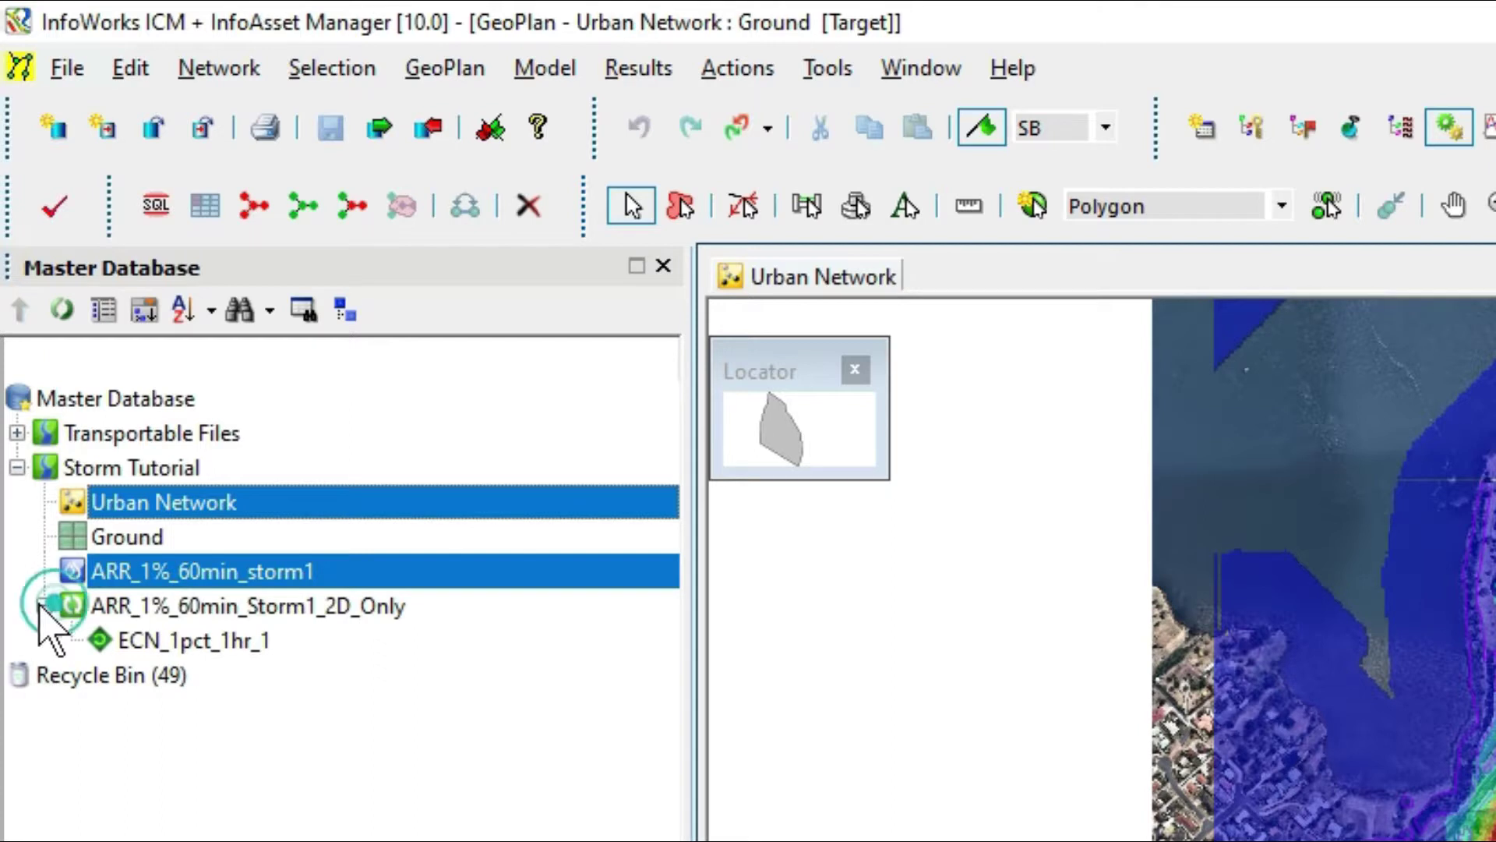
left_click(160, 647)
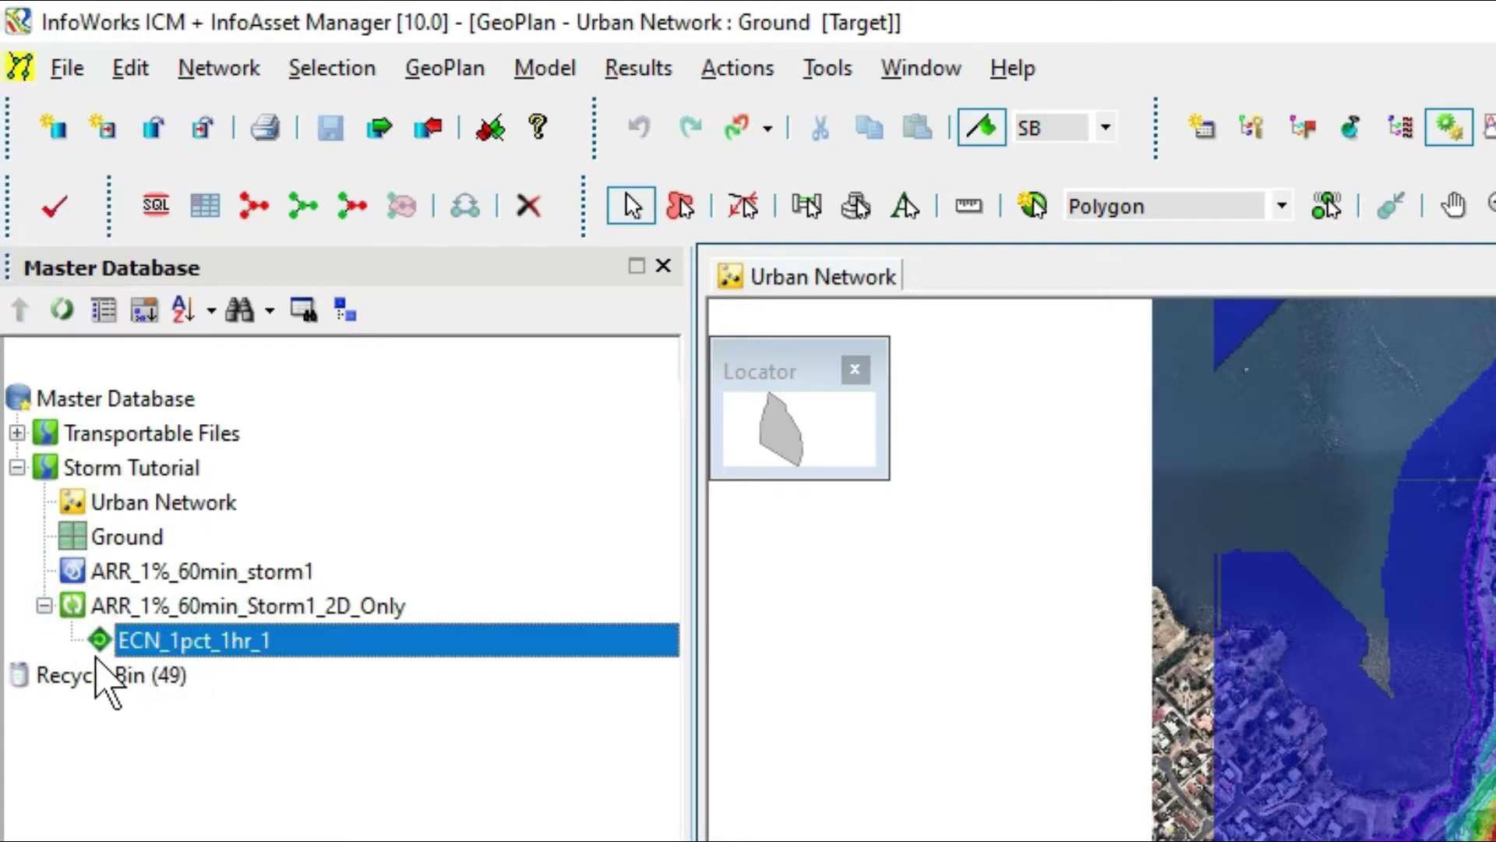
mouse_move(92, 661)
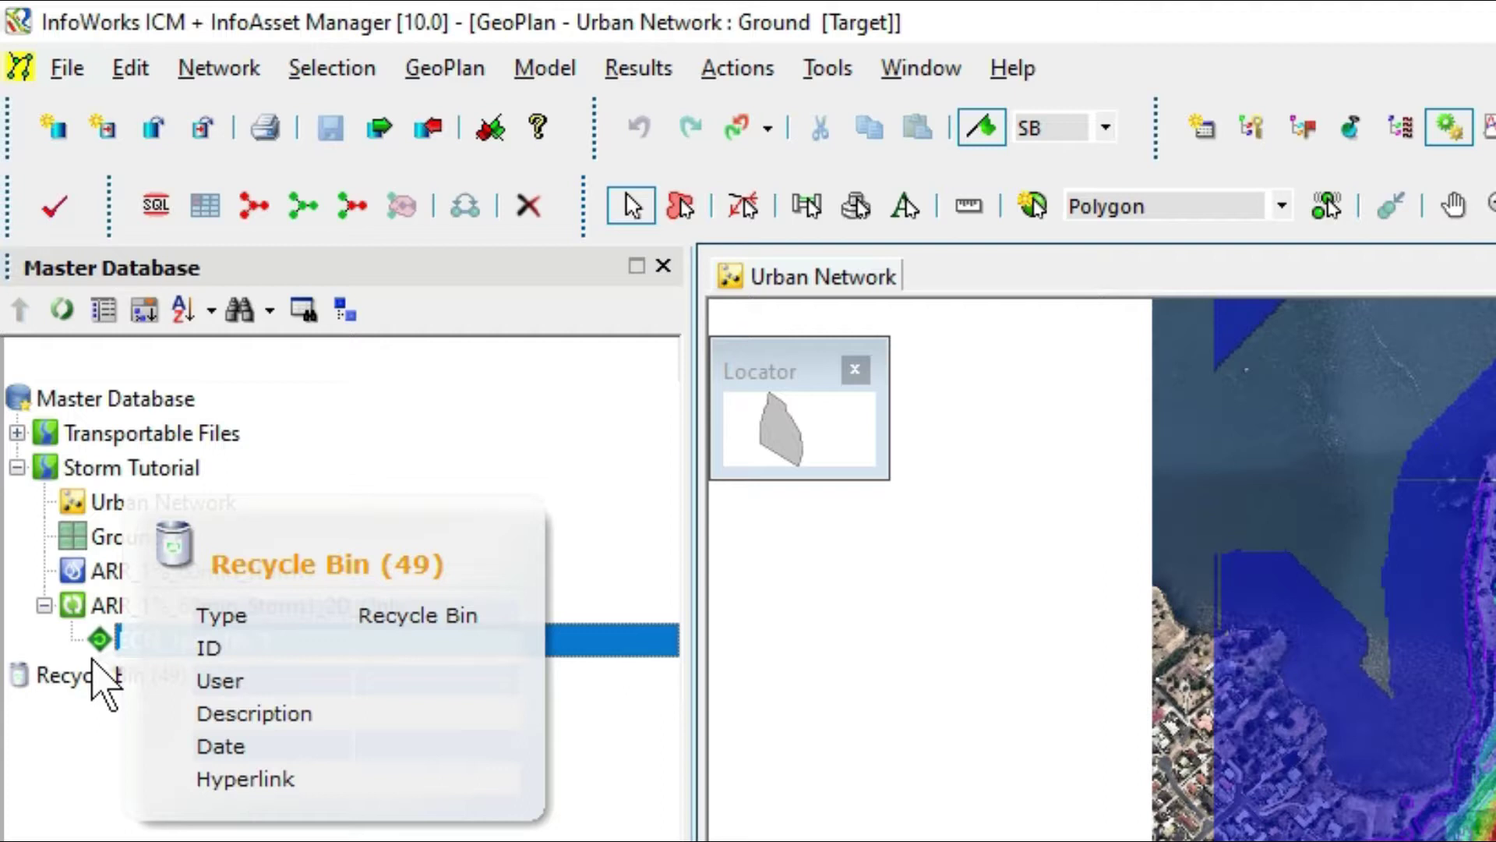